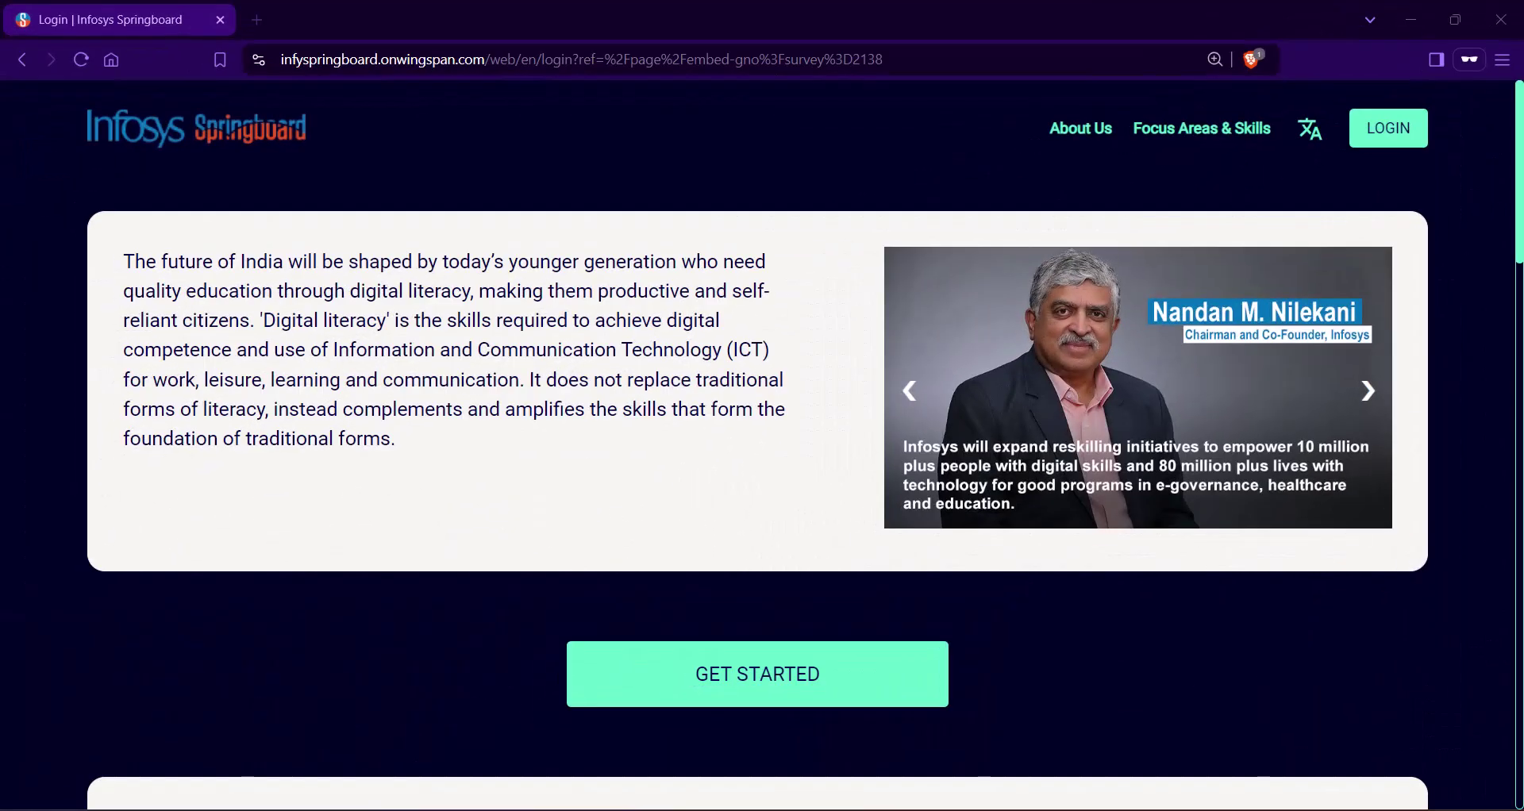
Step: Sign in to Springboard with a Google account and start the Internship 5 nomination survey
click(1397, 137)
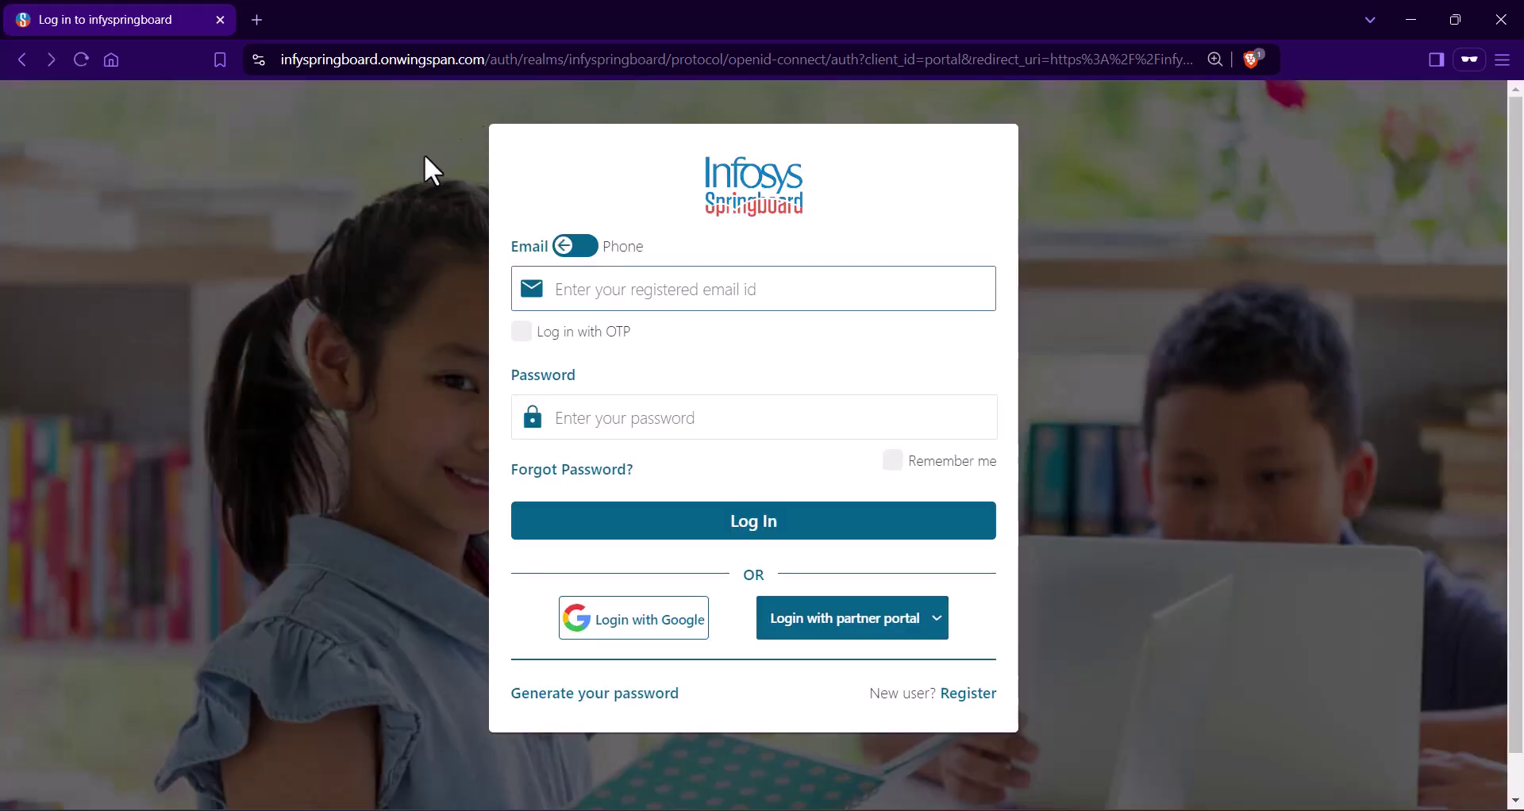
click(606, 625)
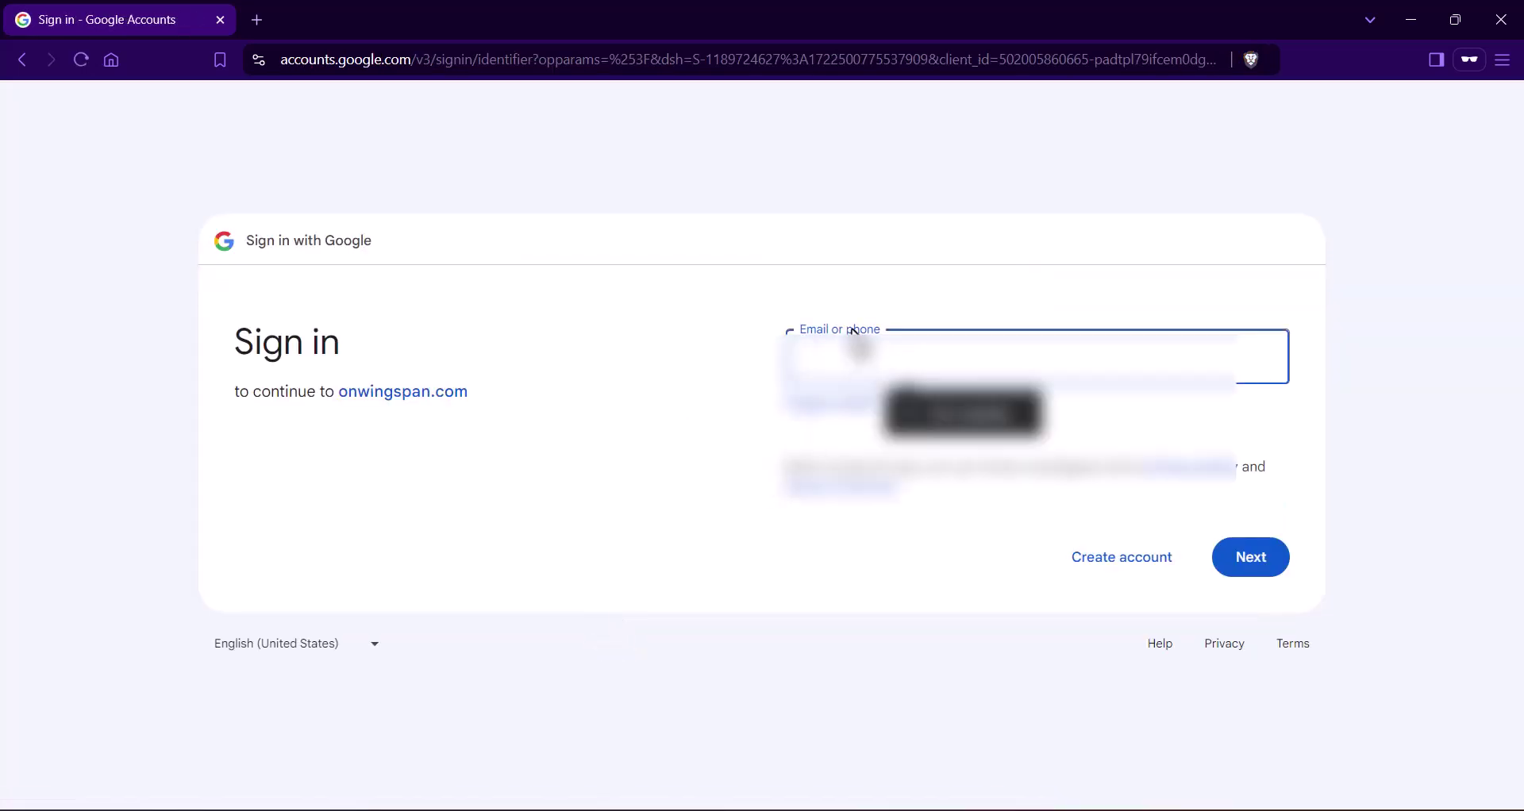
text(username)
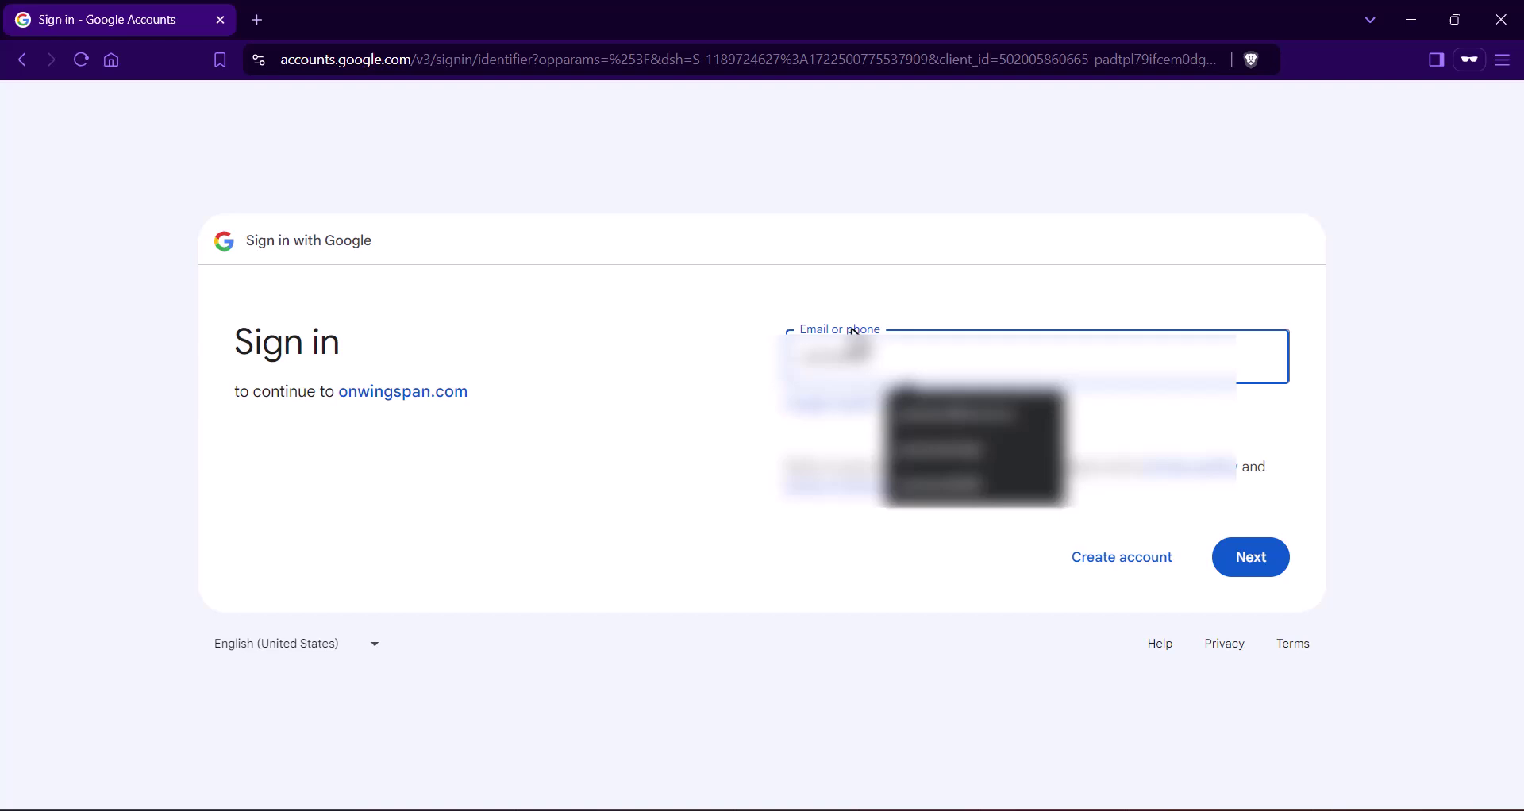
click(1062, 415)
click(1264, 566)
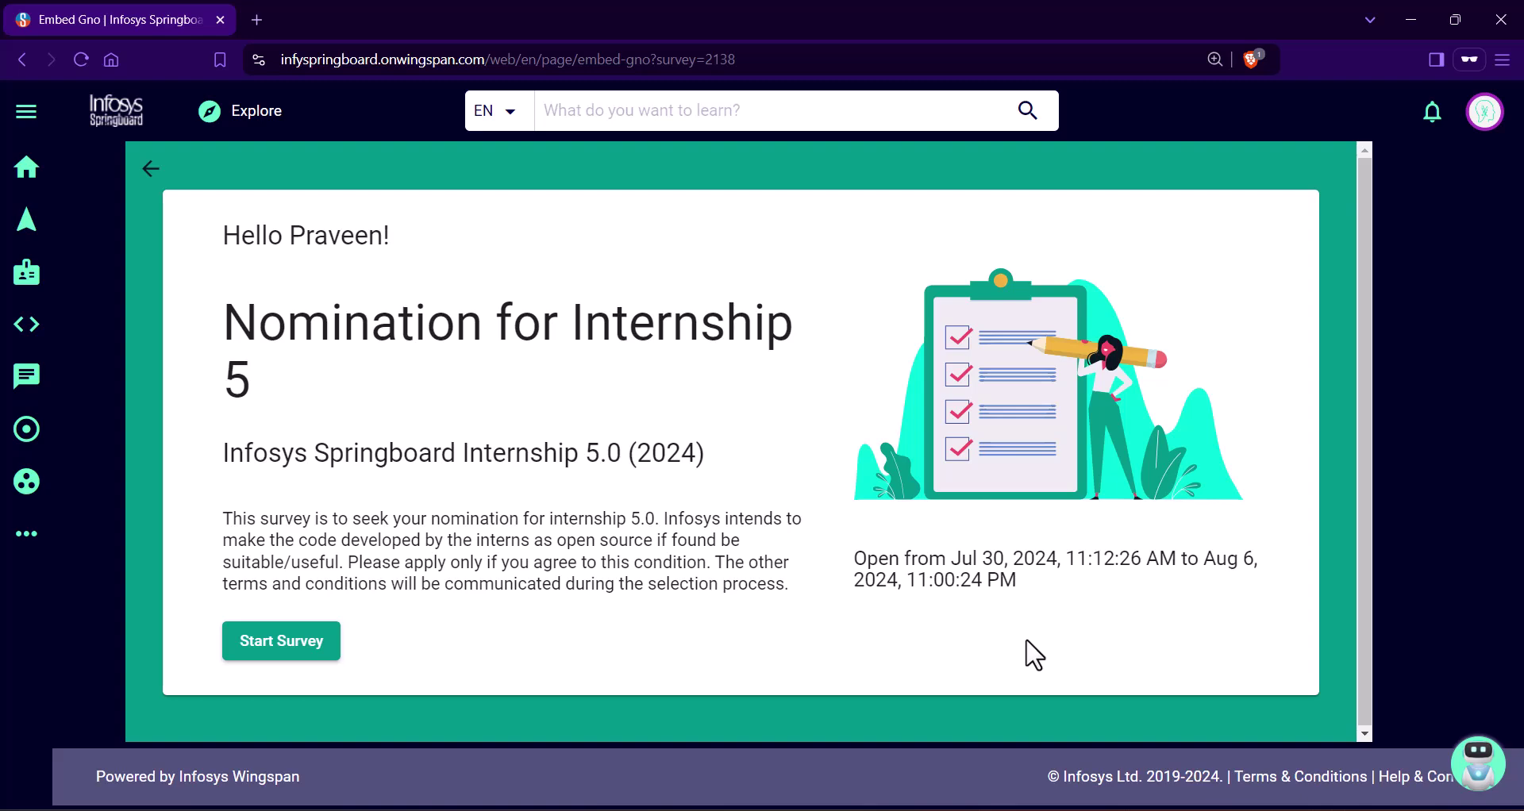
click(284, 644)
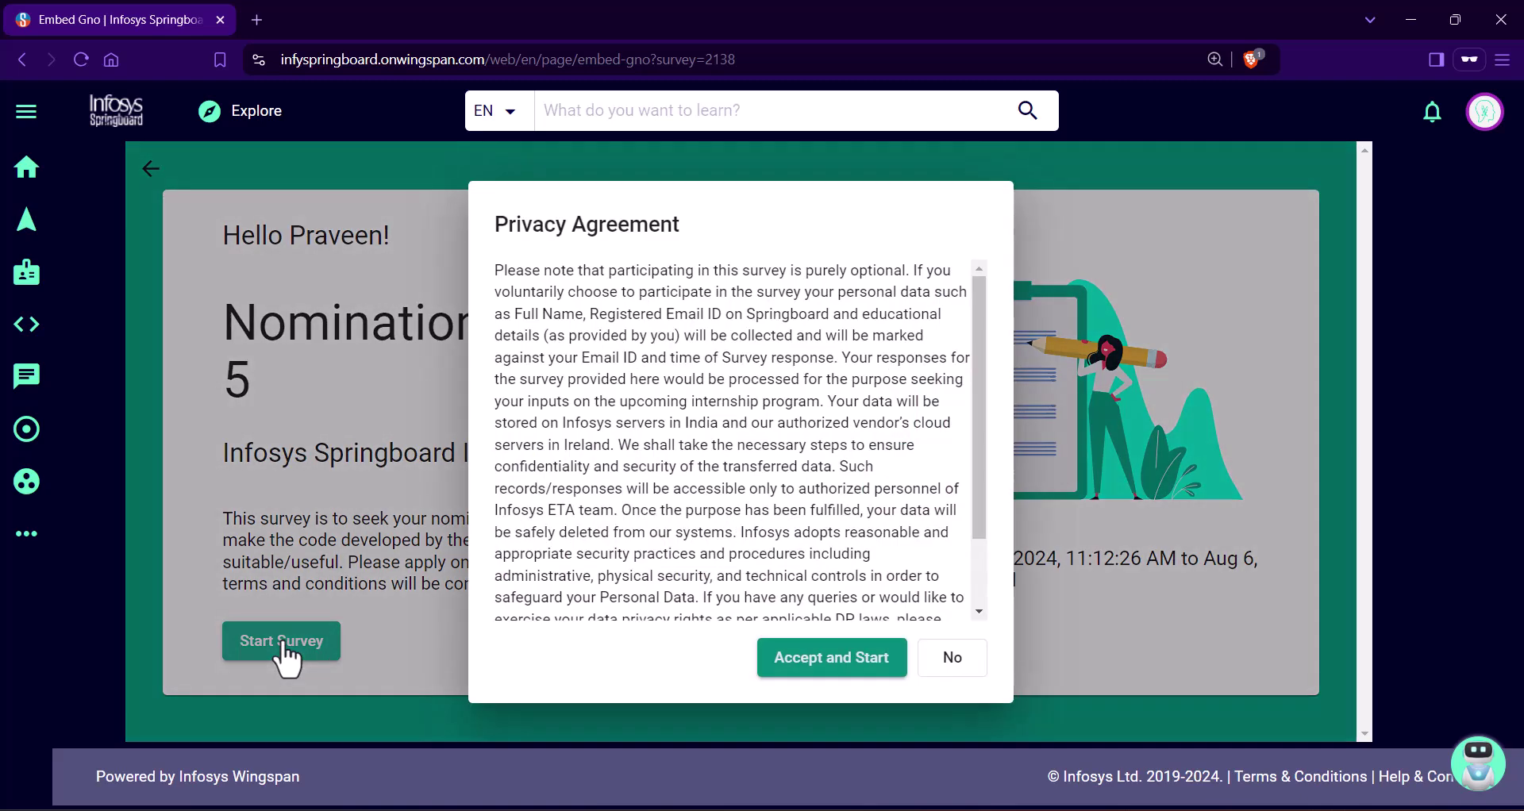
Step: Accept the privacy agreement, then enter the registered full name and paste the registered e-mail
click(842, 658)
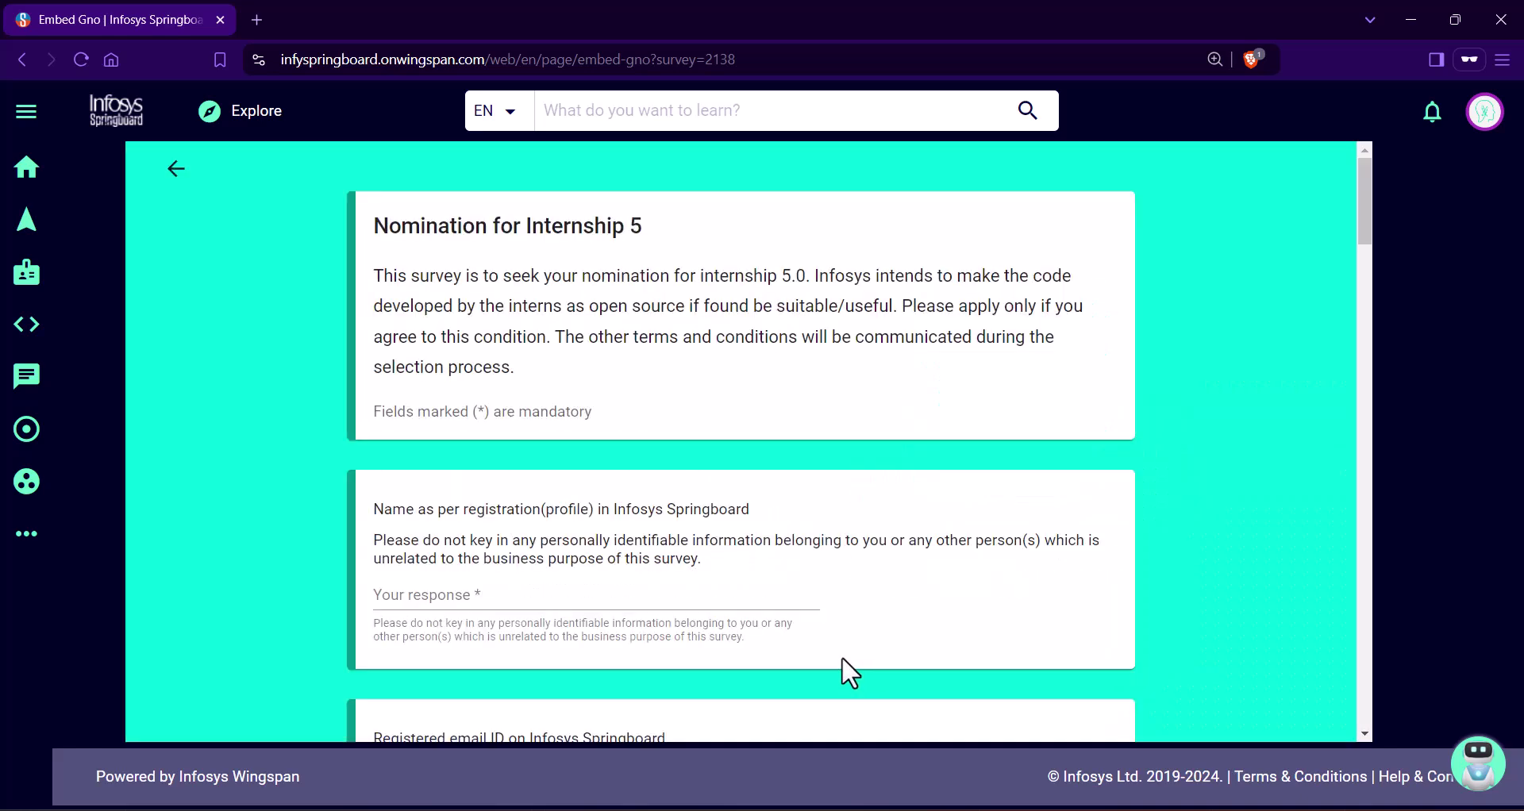
scroll(844, 649, down, 2)
click(578, 394)
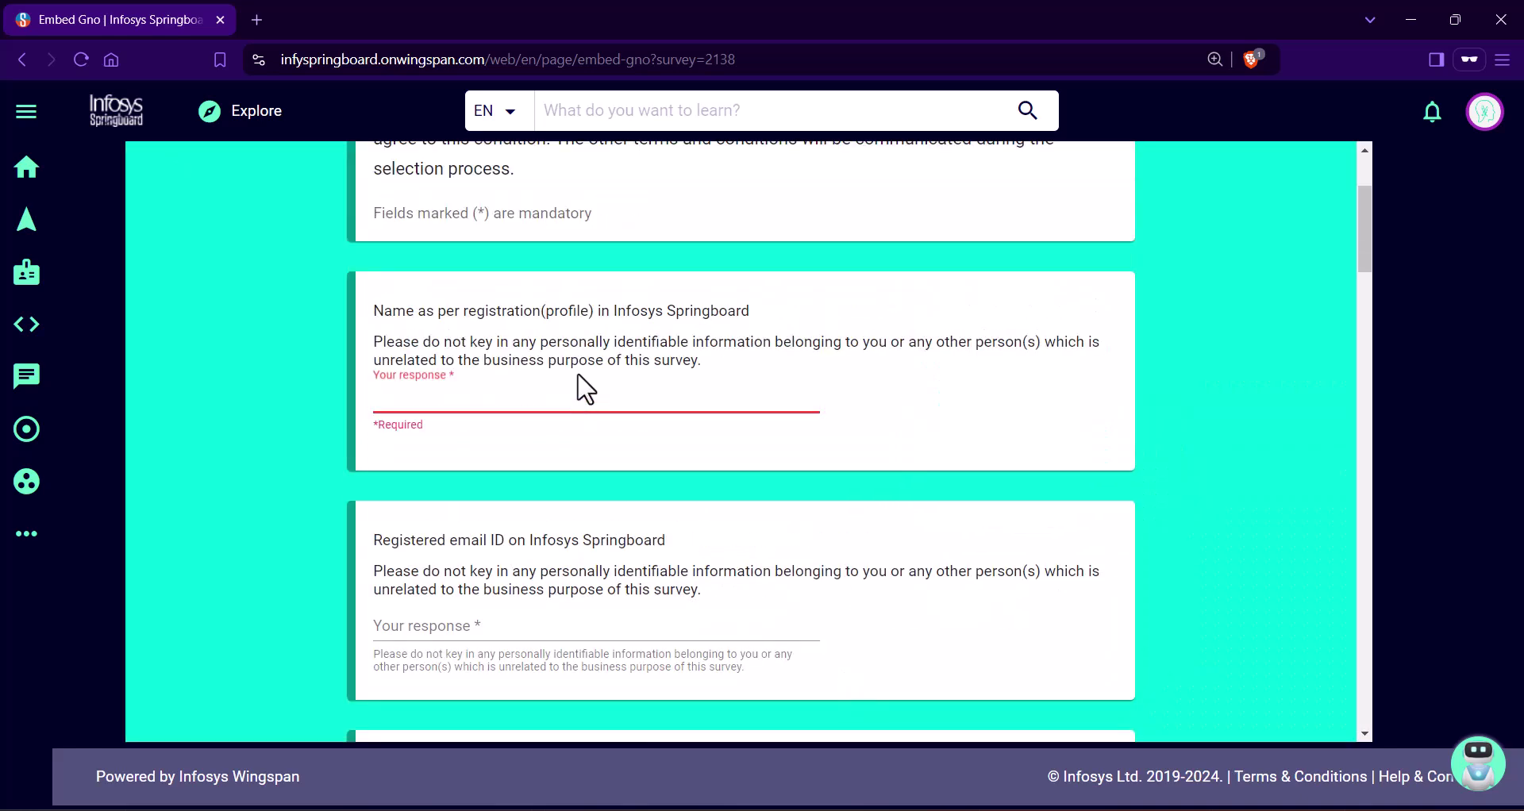
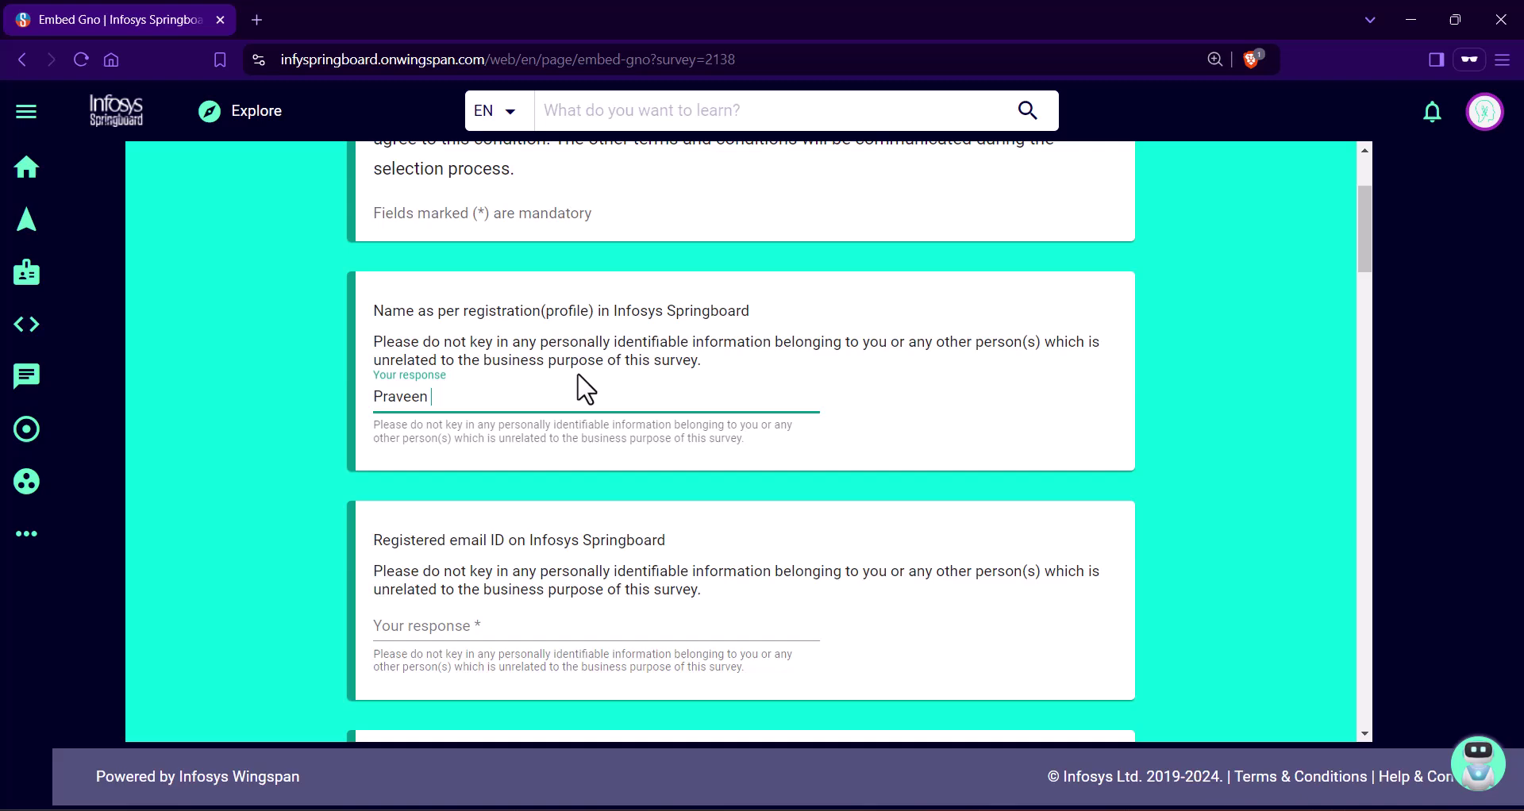
scroll(648, 482, down, 1)
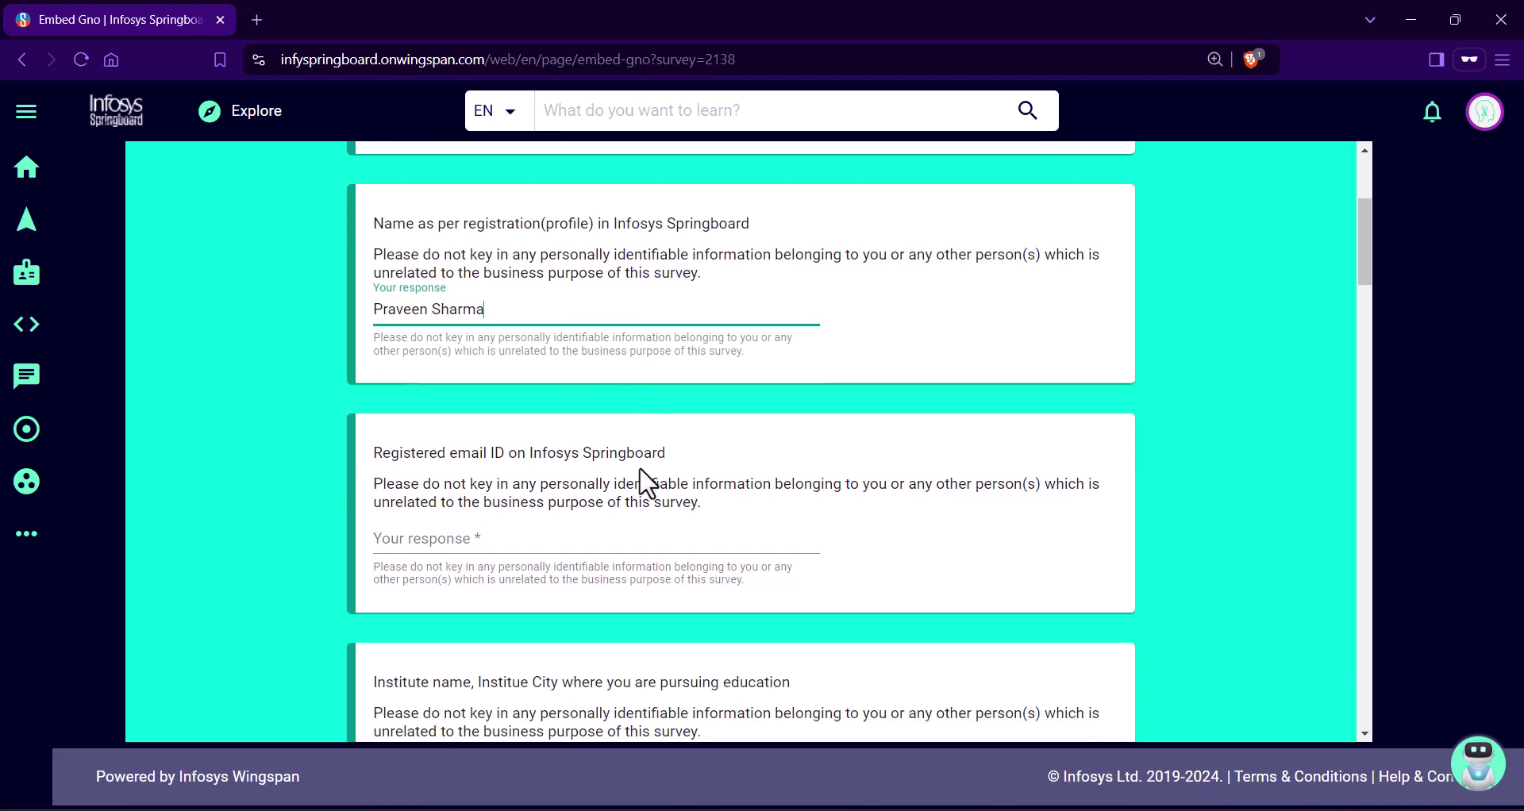
click(561, 527)
key(ctrl+v)
Step: Enter Lakshmi Narain College of Technology as the institute and Madhya Pradesh as its state
scroll(881, 508, down, 3)
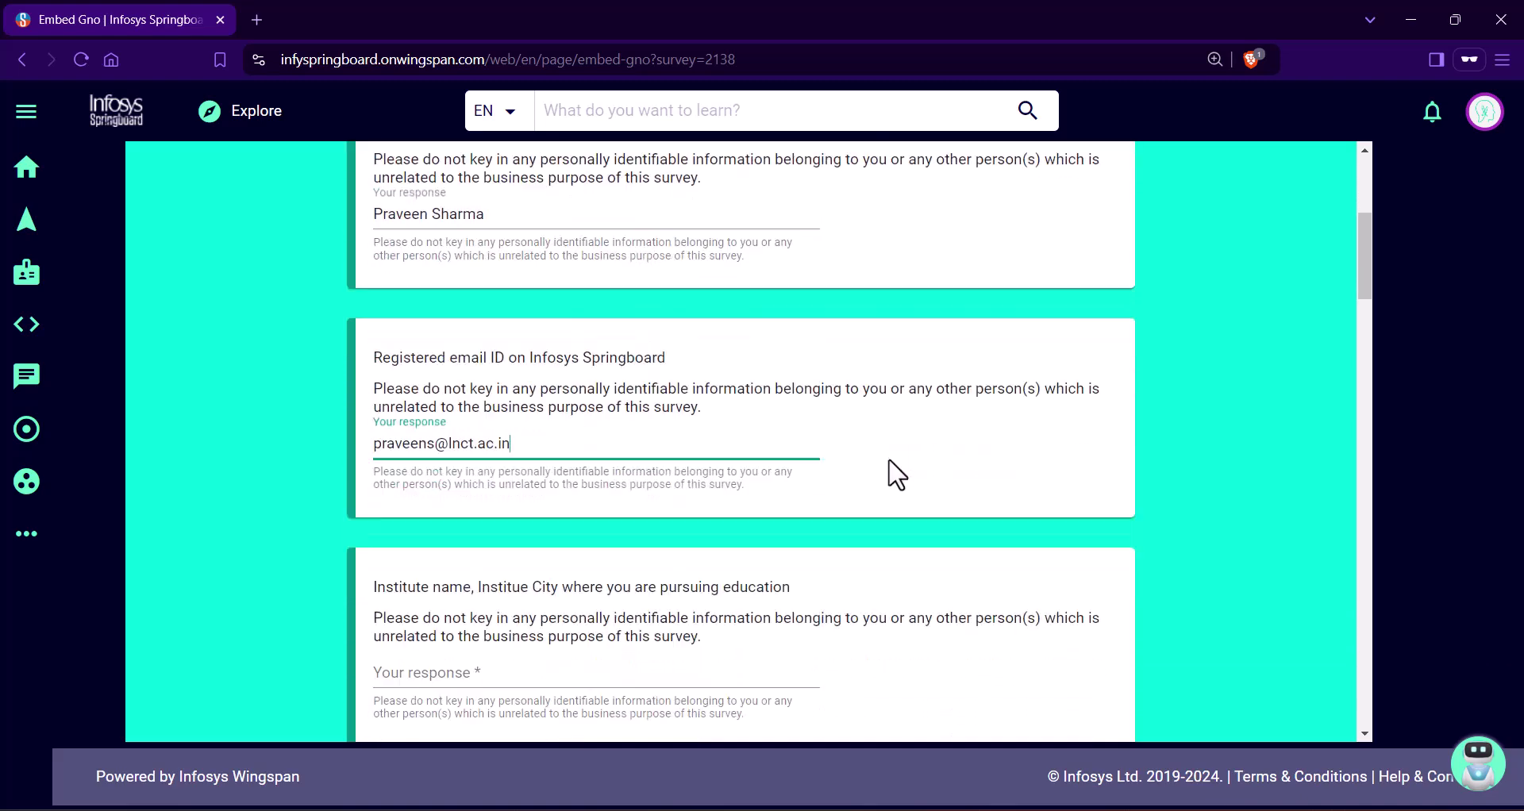
click(473, 459)
text(L)
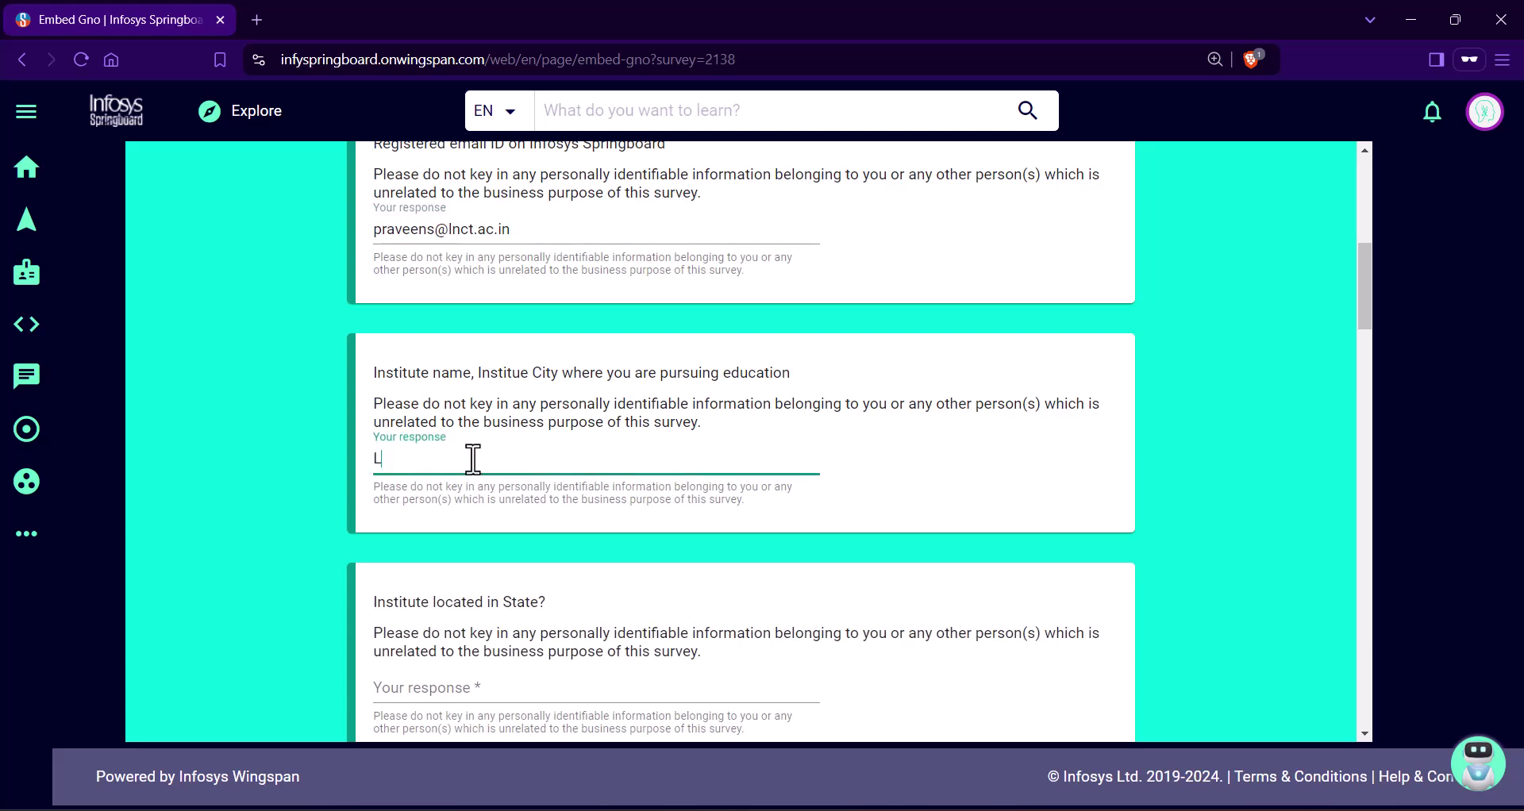
text(akshmi Narain College)
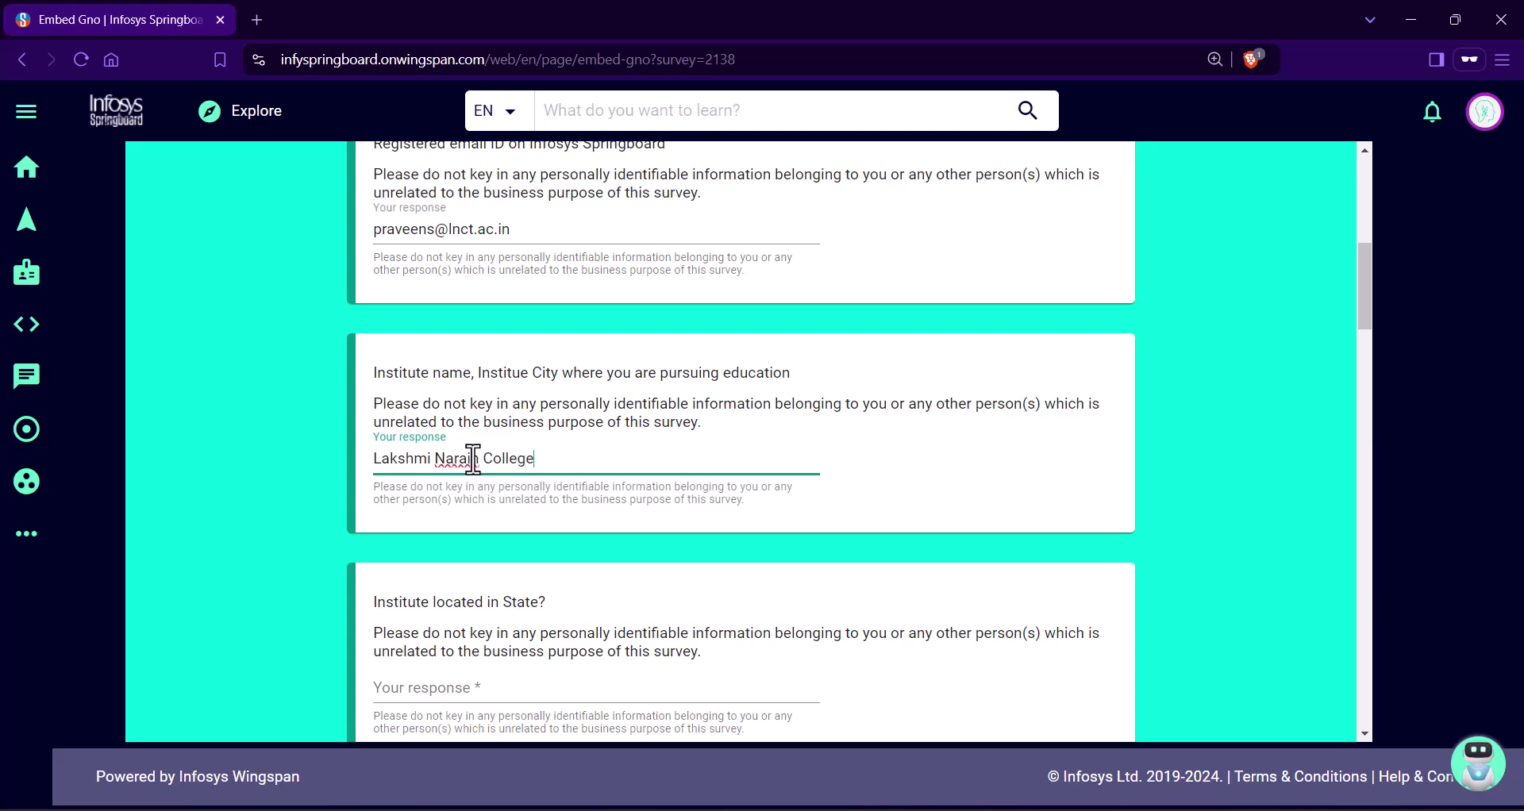
text( of Technology)
scroll(646, 443, down, 2)
click(449, 492)
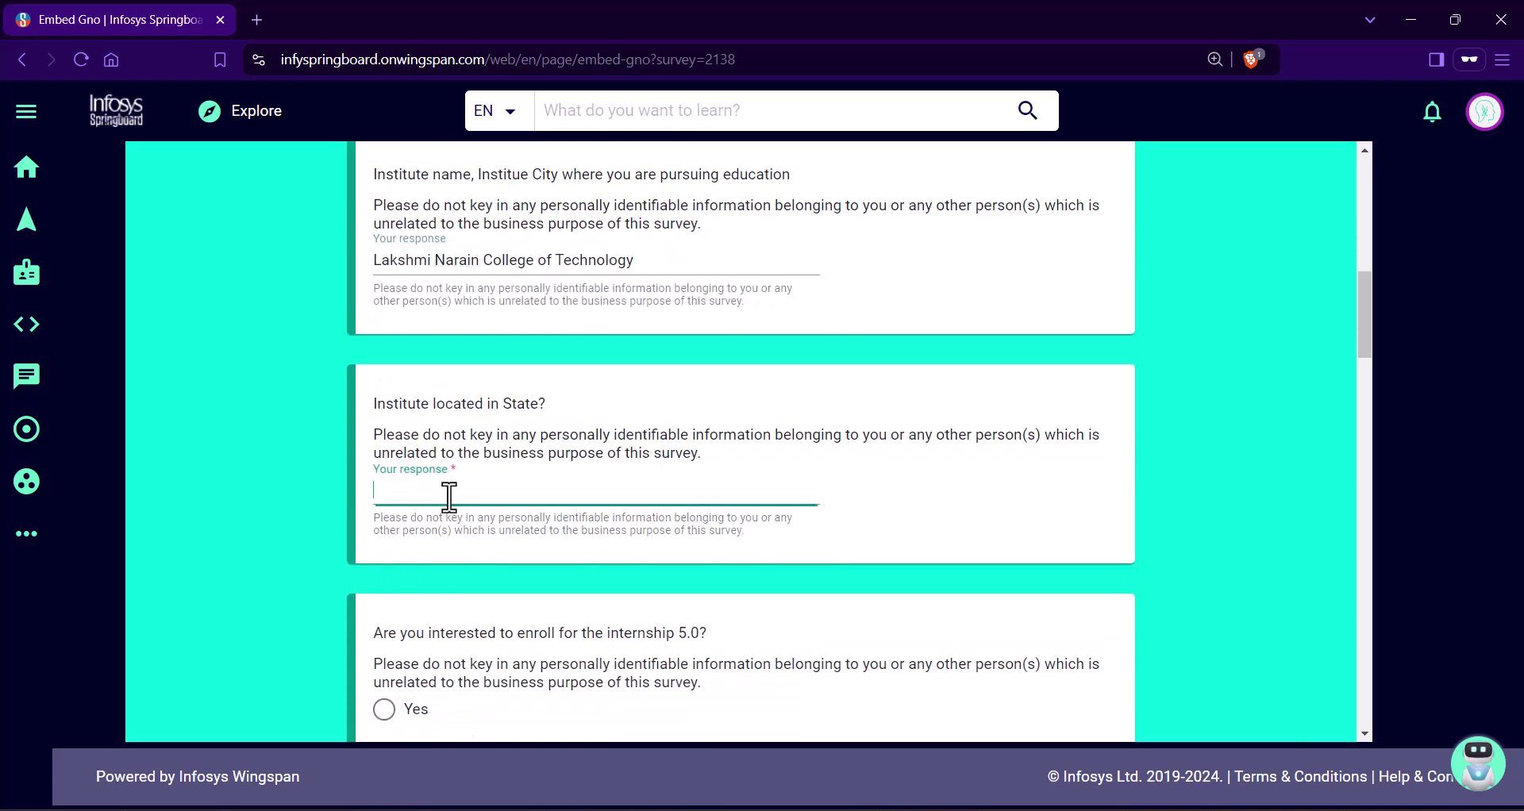
text(Madhya Pradesh)
Step: Answer Yes to enrolling in Internship 5.0 and pick Java Technology Stack as the preferred stack
scroll(457, 492, down, 4)
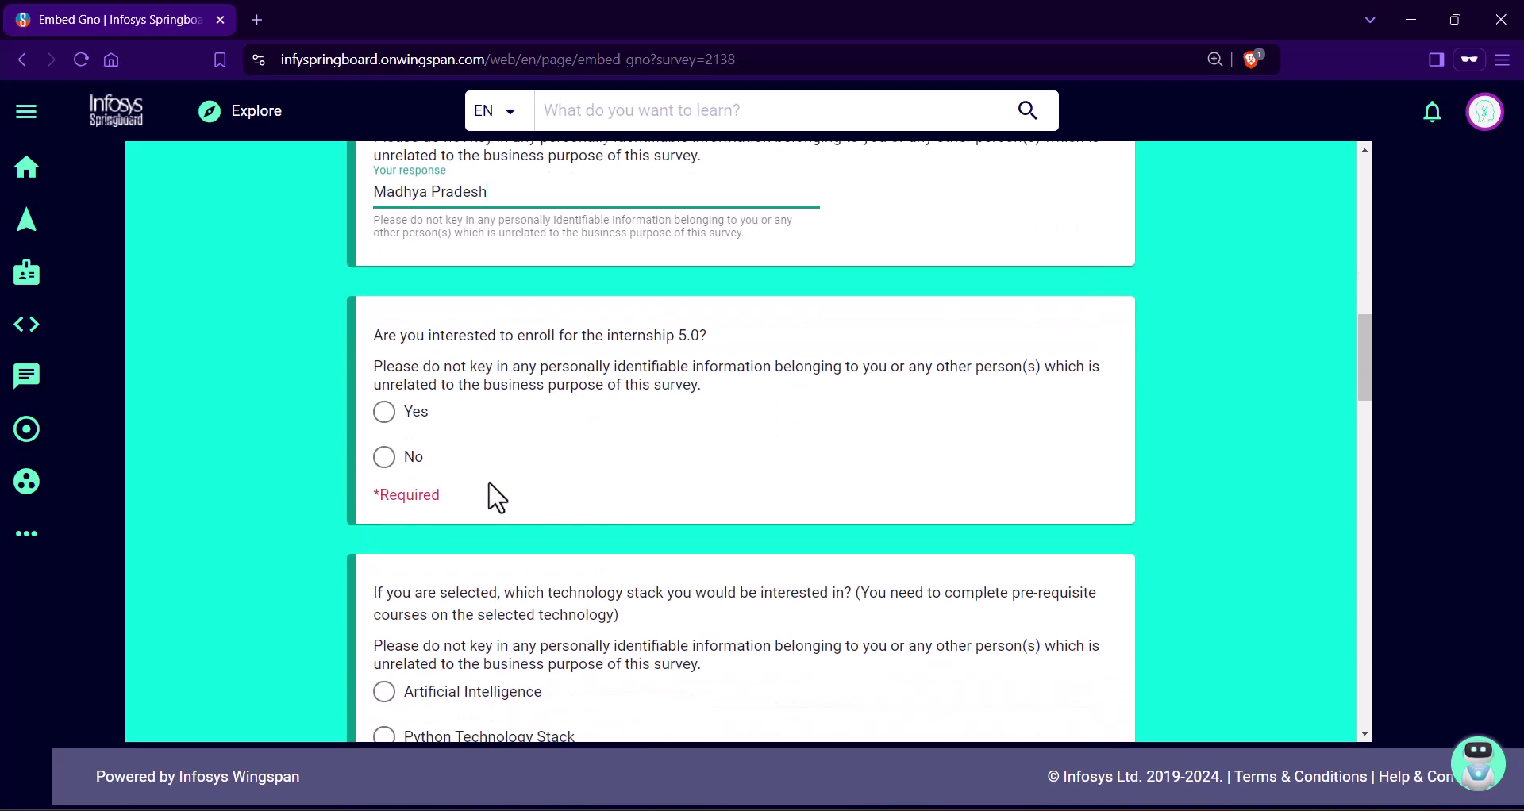
click(384, 411)
scroll(473, 524, down, 4)
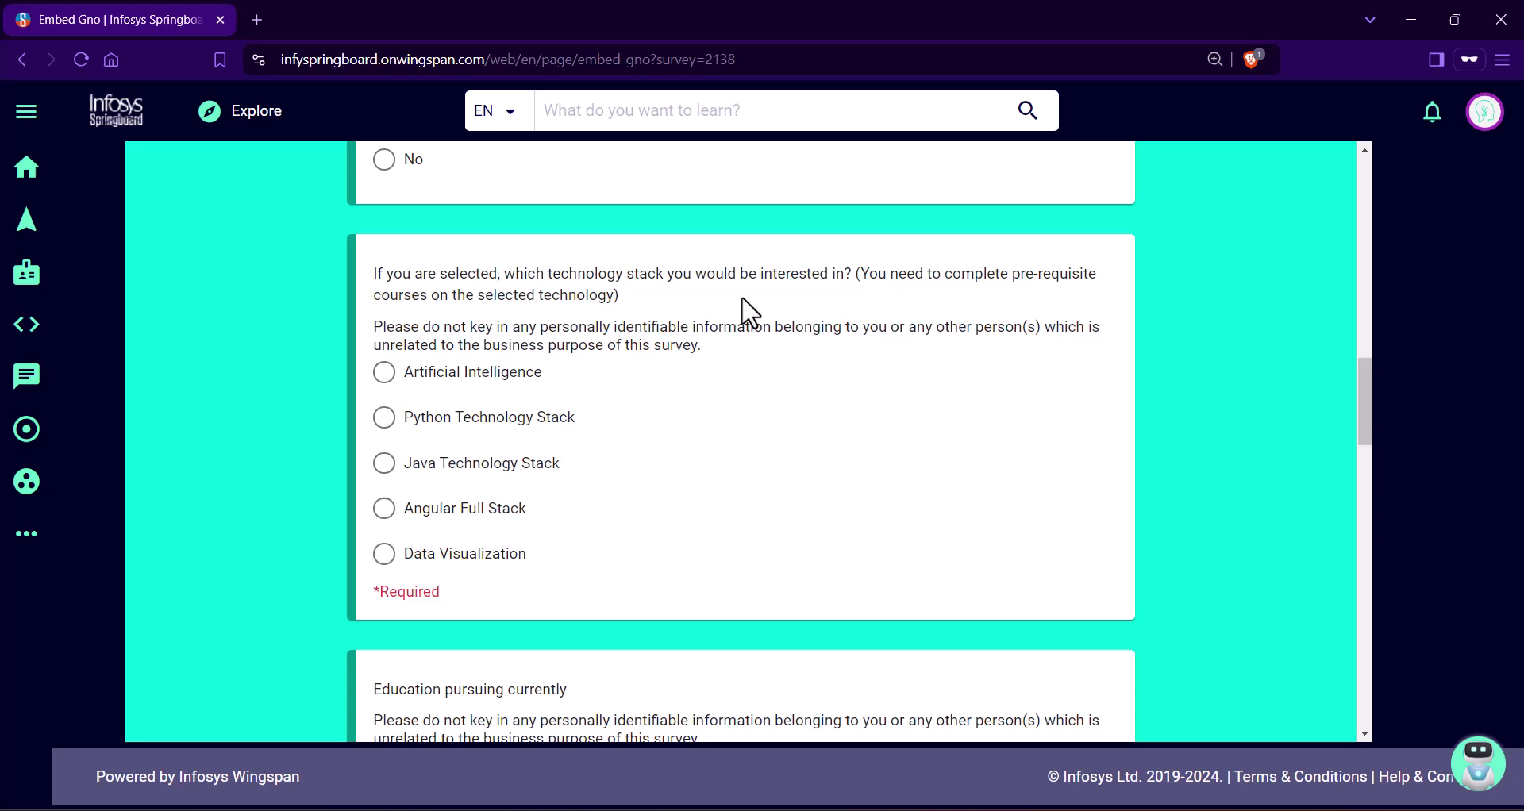
click(384, 465)
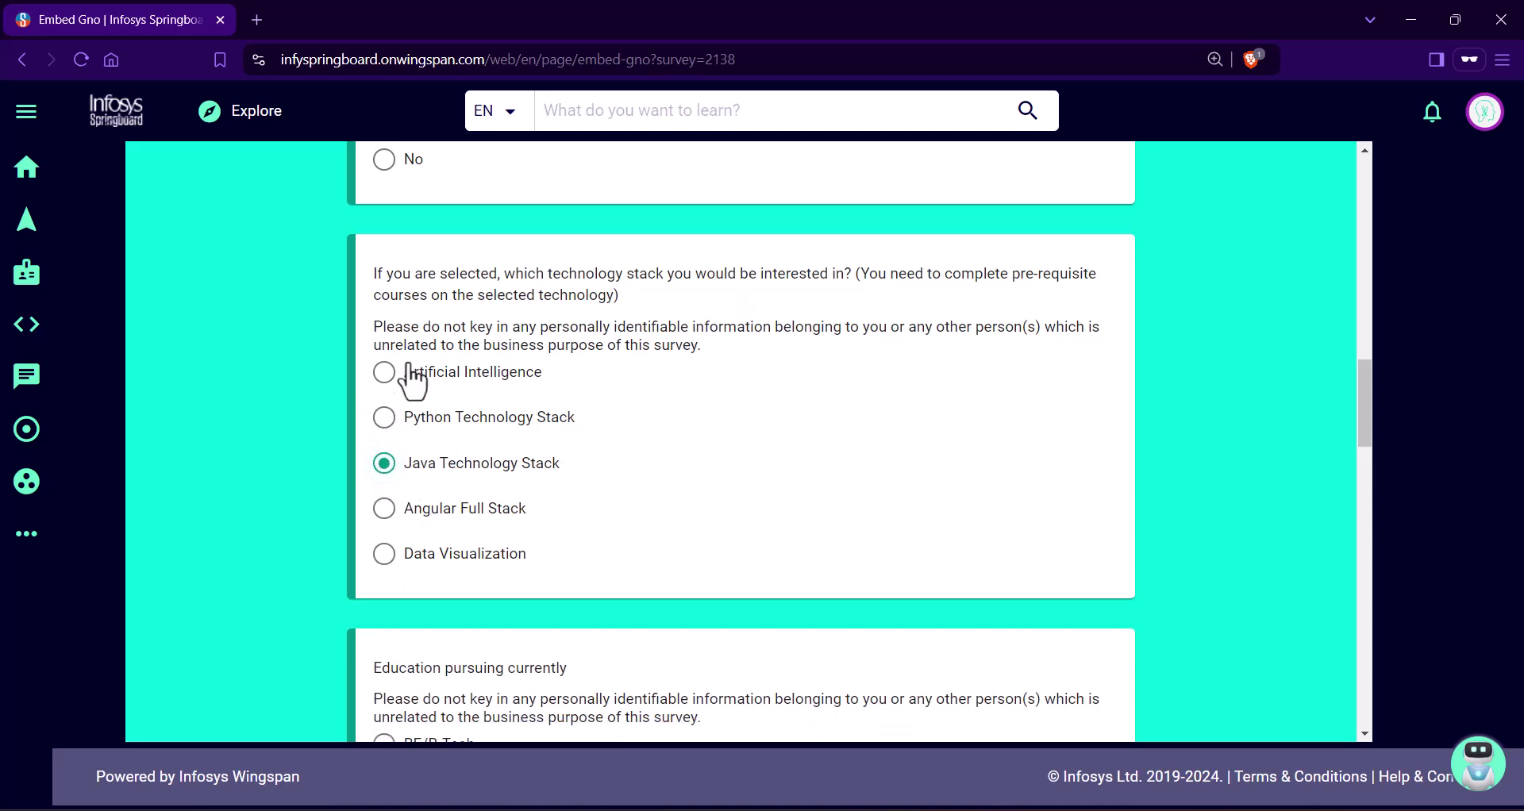
click(384, 509)
click(385, 467)
Step: Choose BE/B-Tech as the education currently pursued and scroll down to the year question
scroll(681, 473, down, 5)
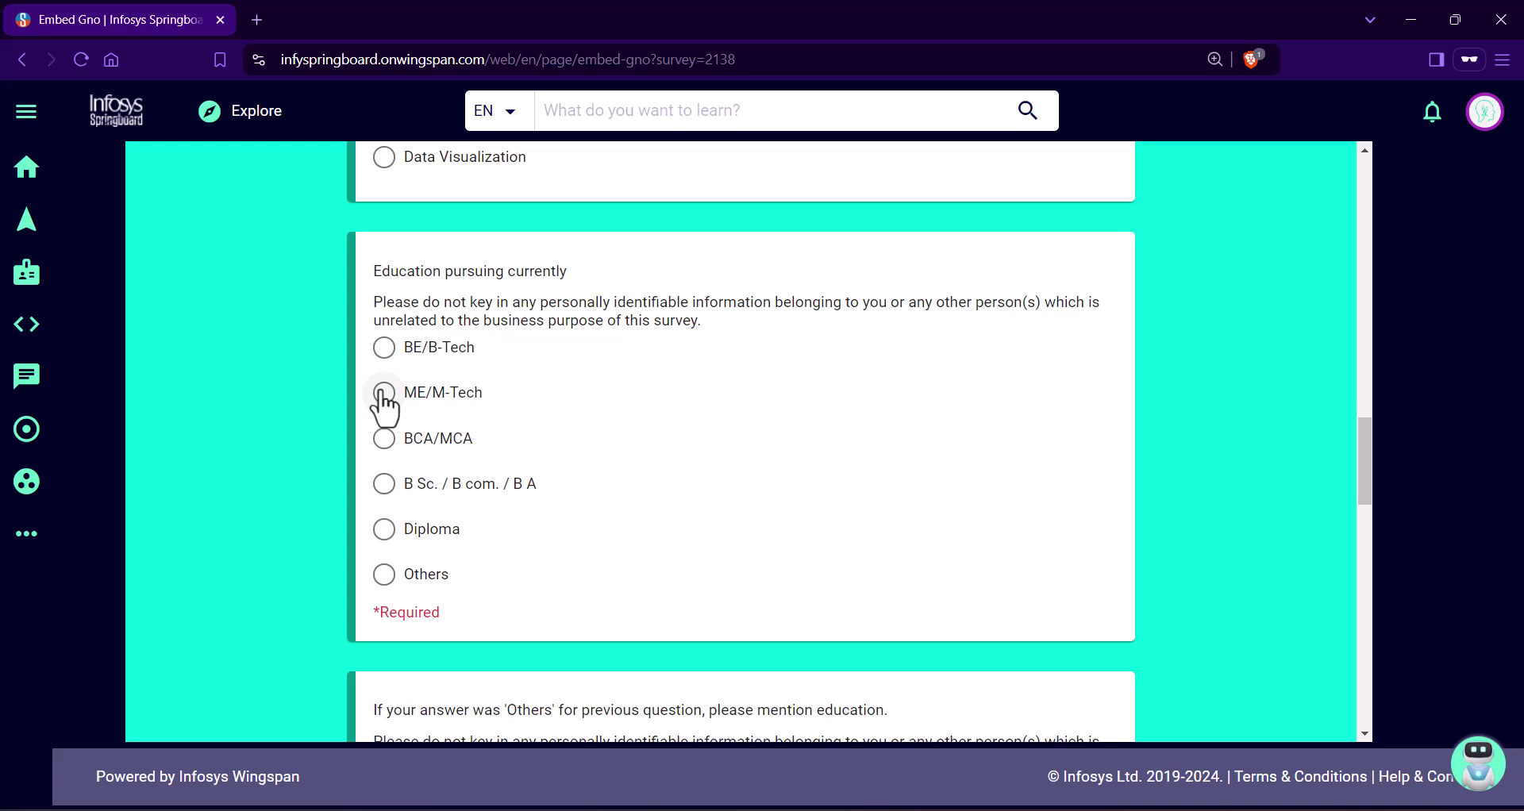
click(385, 393)
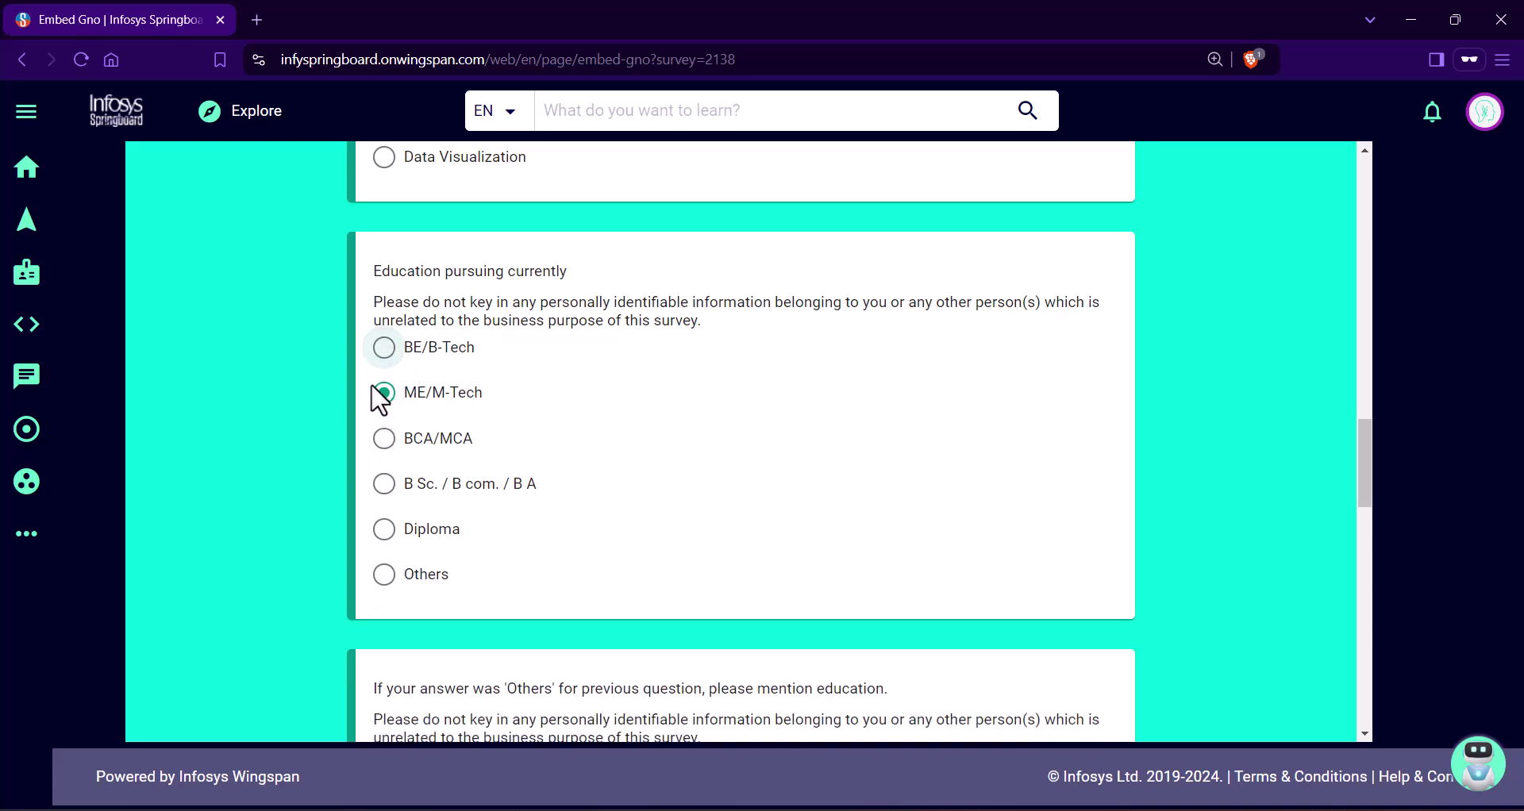
click(384, 350)
scroll(240, 387, down, 1)
scroll(235, 391, down, 3)
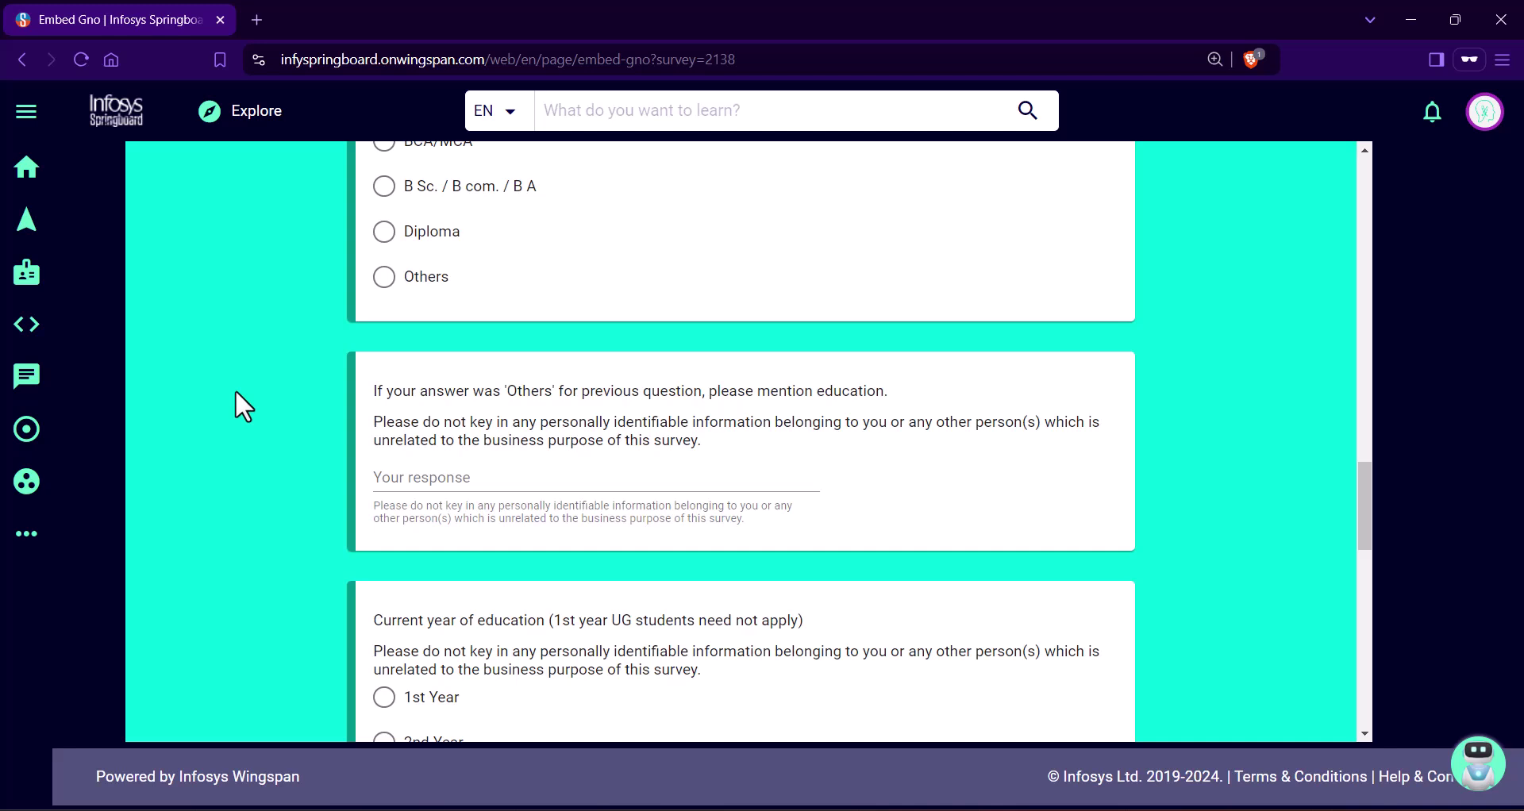
scroll(235, 392, down, 4)
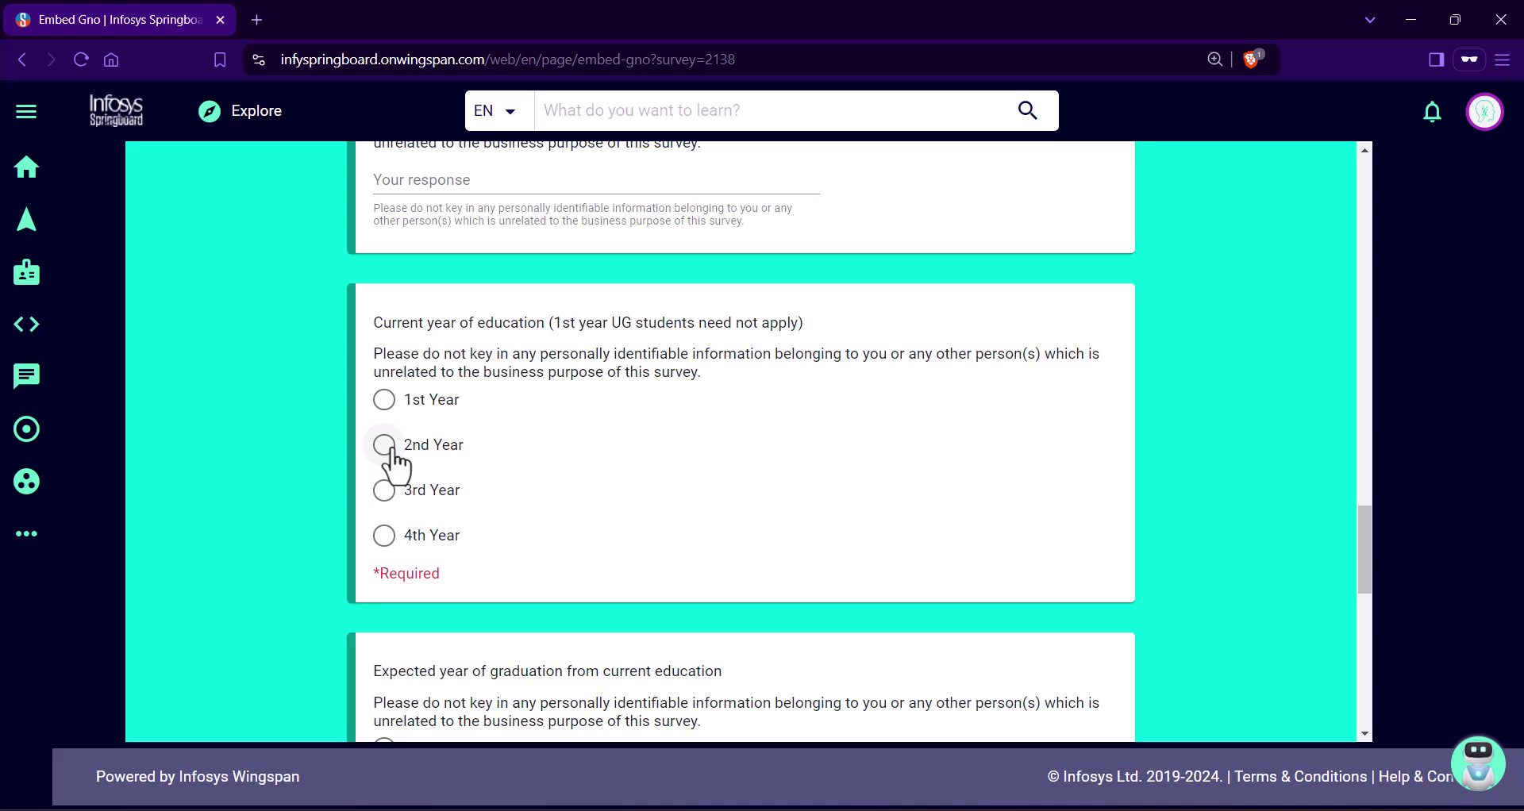
Step: Answer 3rd Year as the current year and 2025 as the expected graduation year
click(385, 490)
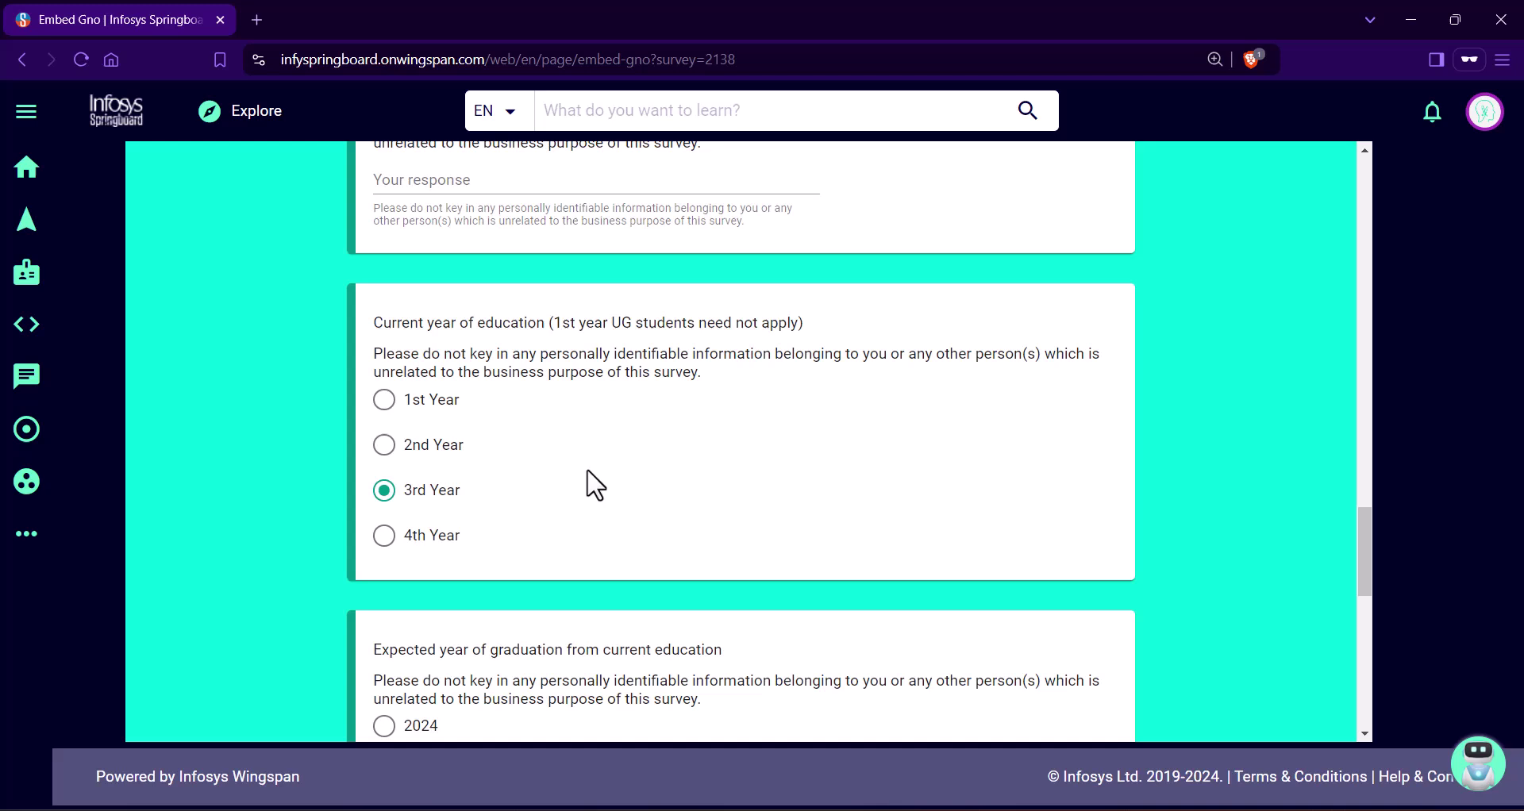
scroll(591, 486, down, 3)
click(384, 573)
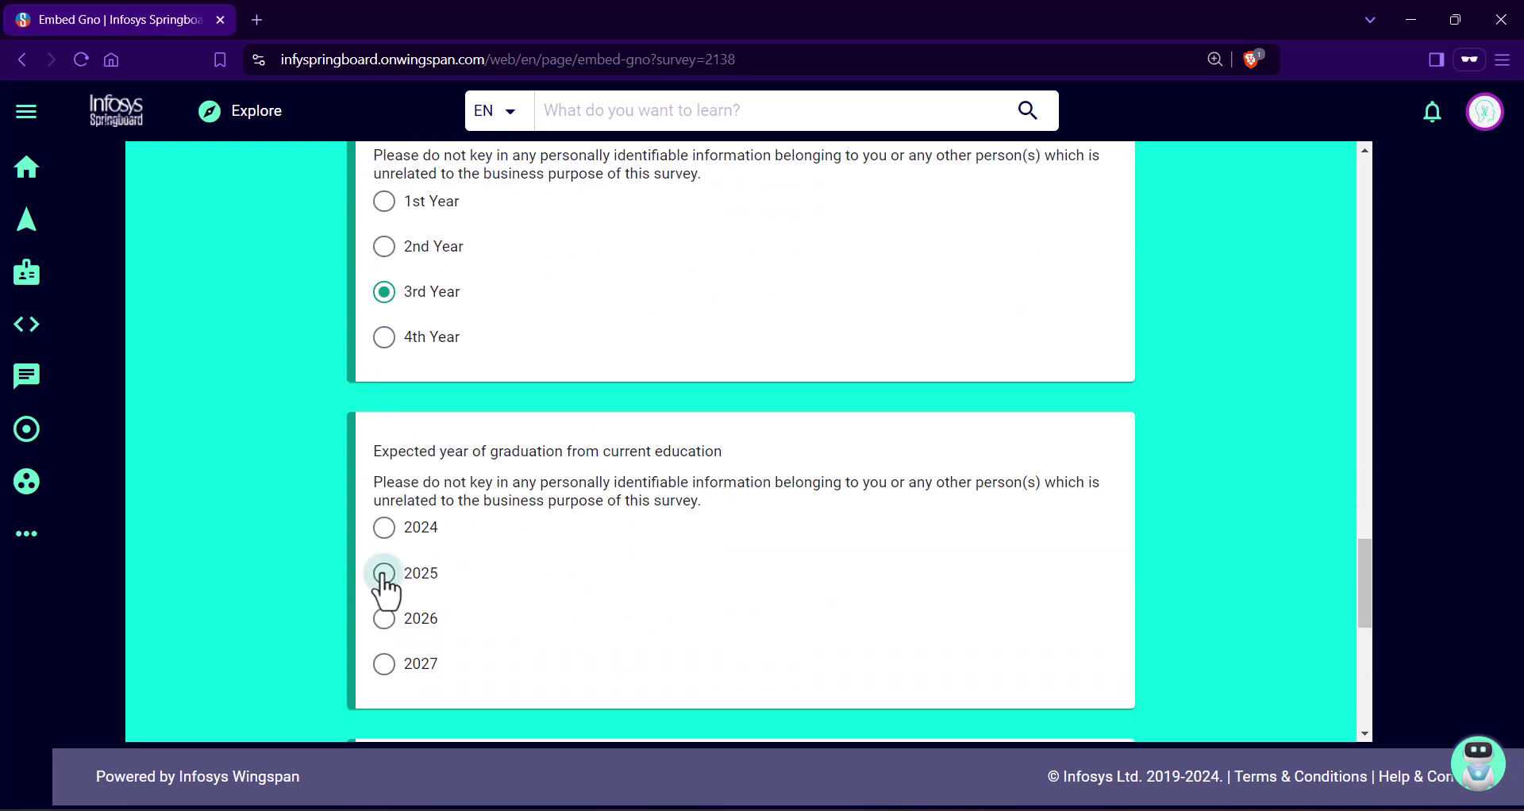
scroll(671, 574, down, 1)
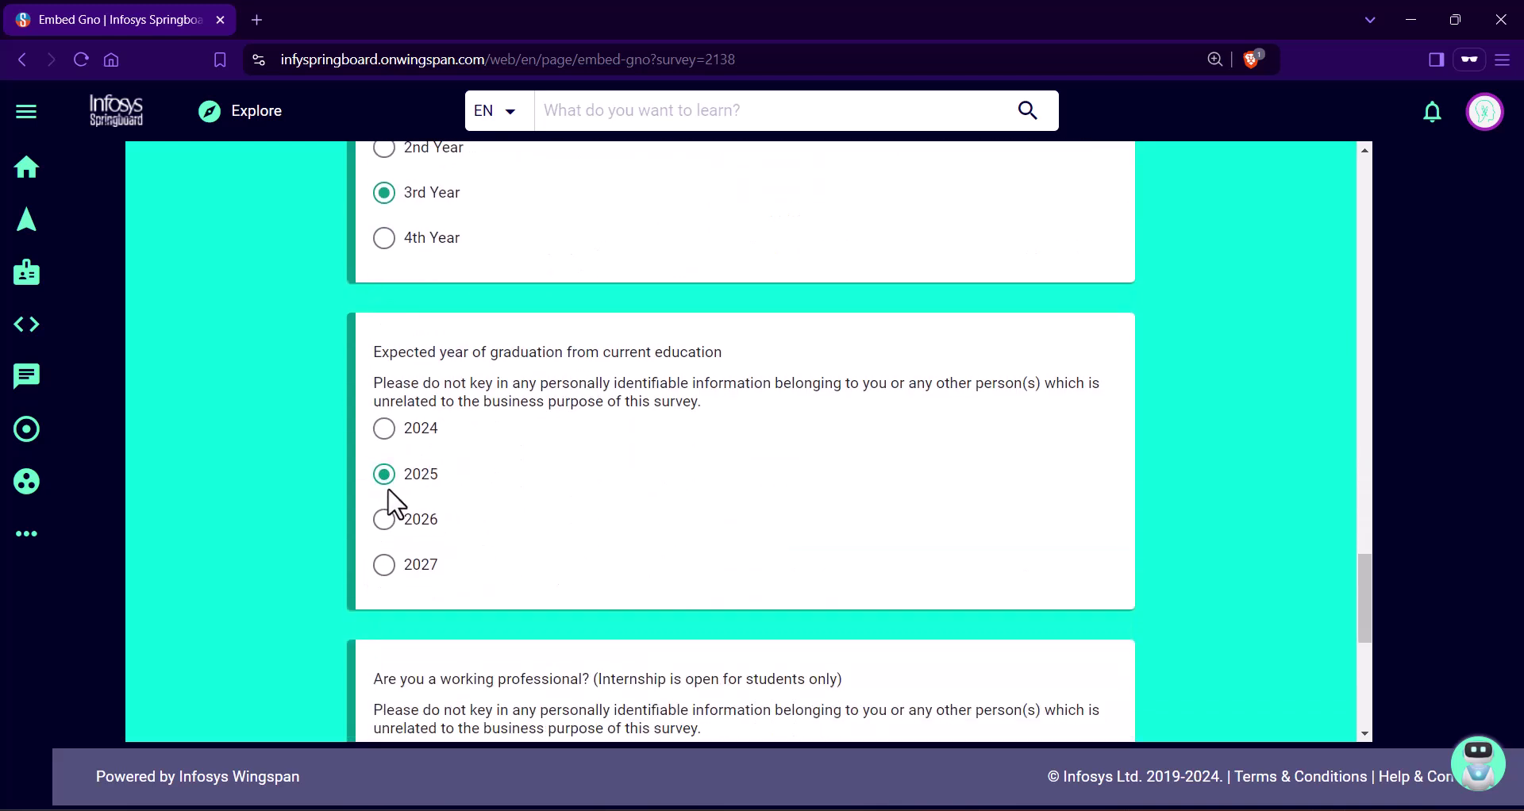
click(384, 240)
Step: Answer No to working professional and previous Springboard internship, then submit and confirm the survey
scroll(499, 524, down, 2)
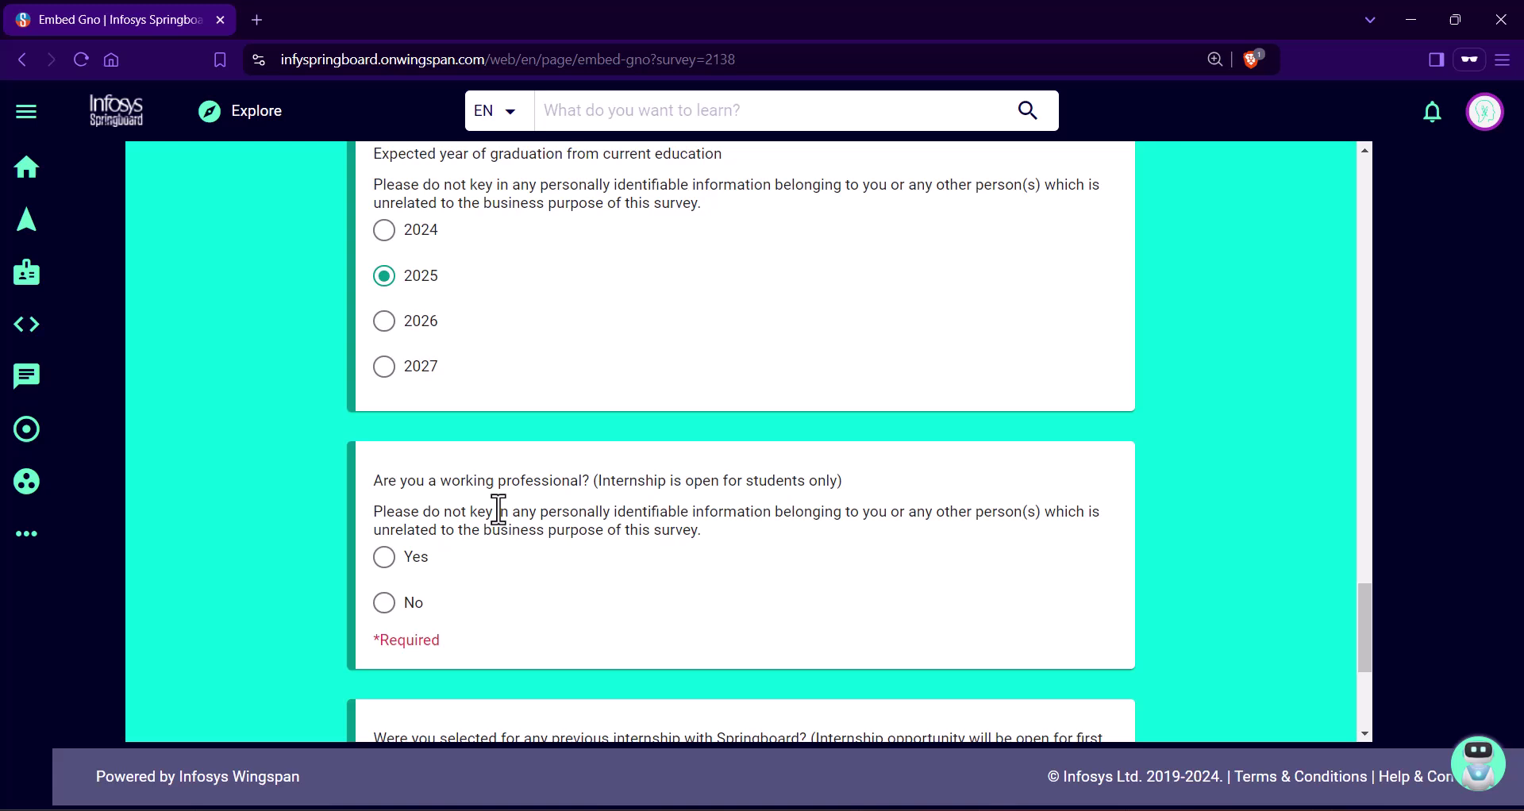
click(385, 605)
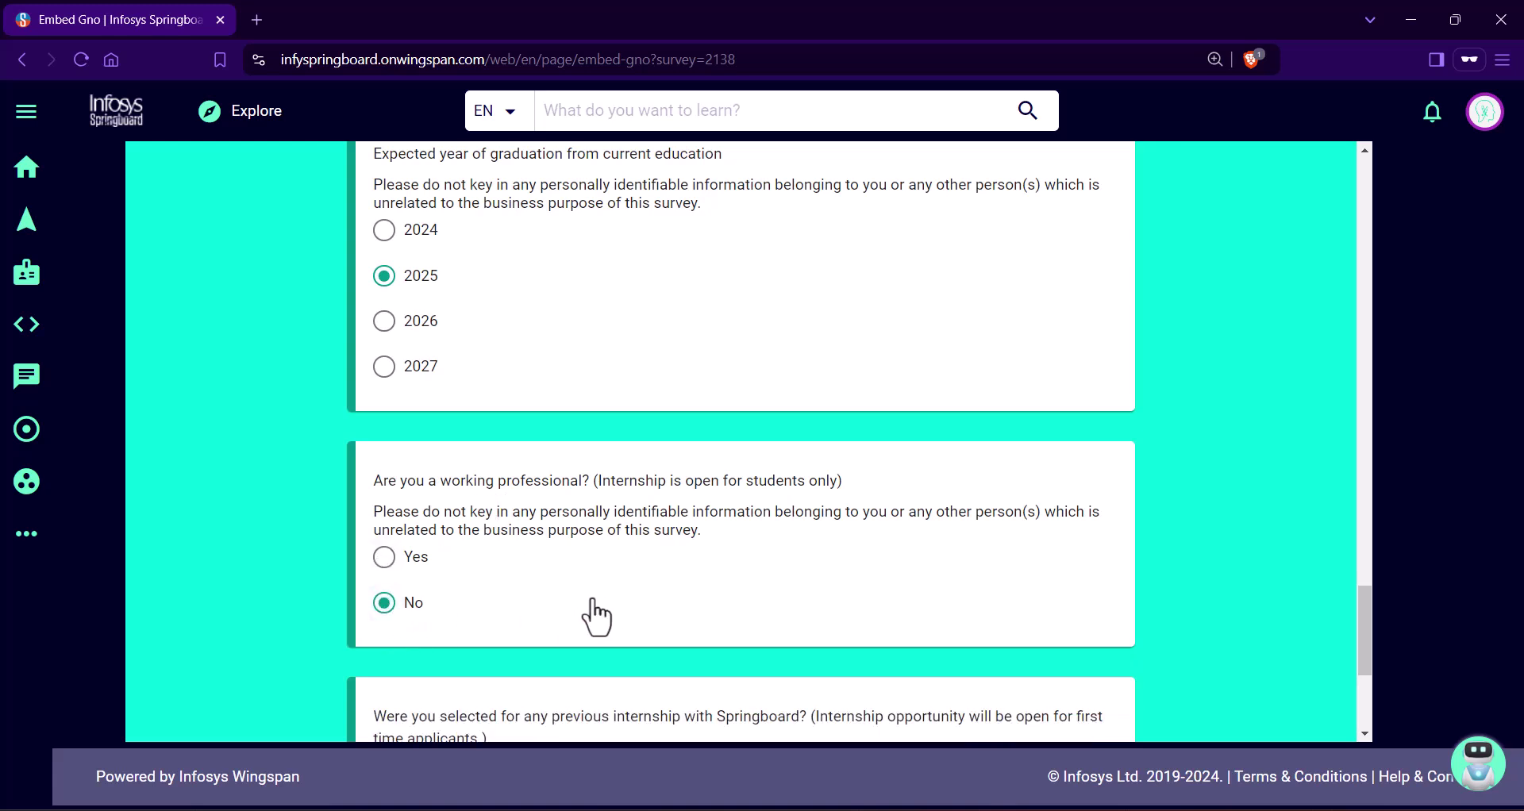
scroll(559, 620, down, 4)
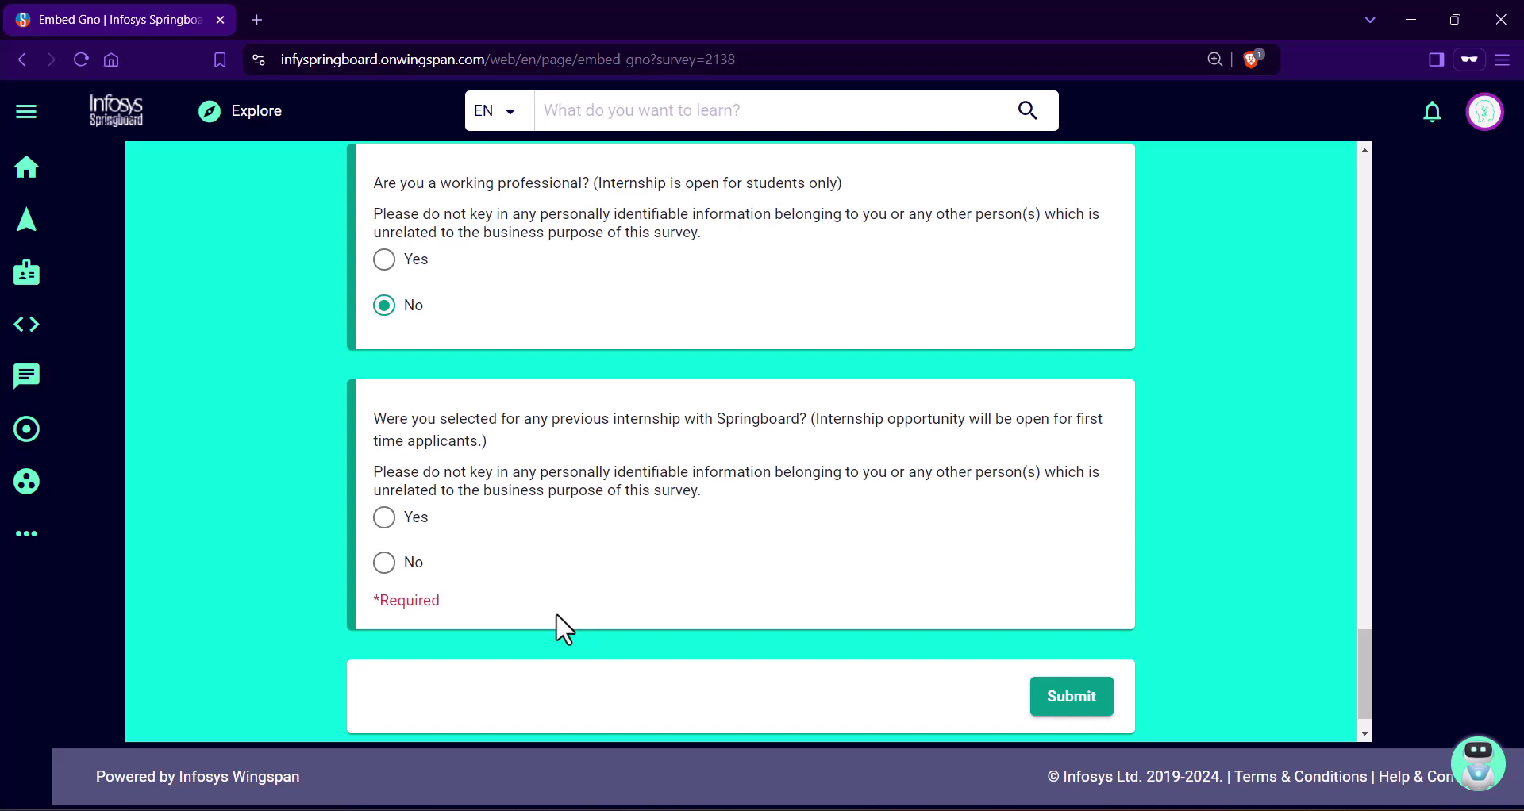
click(384, 563)
click(1089, 685)
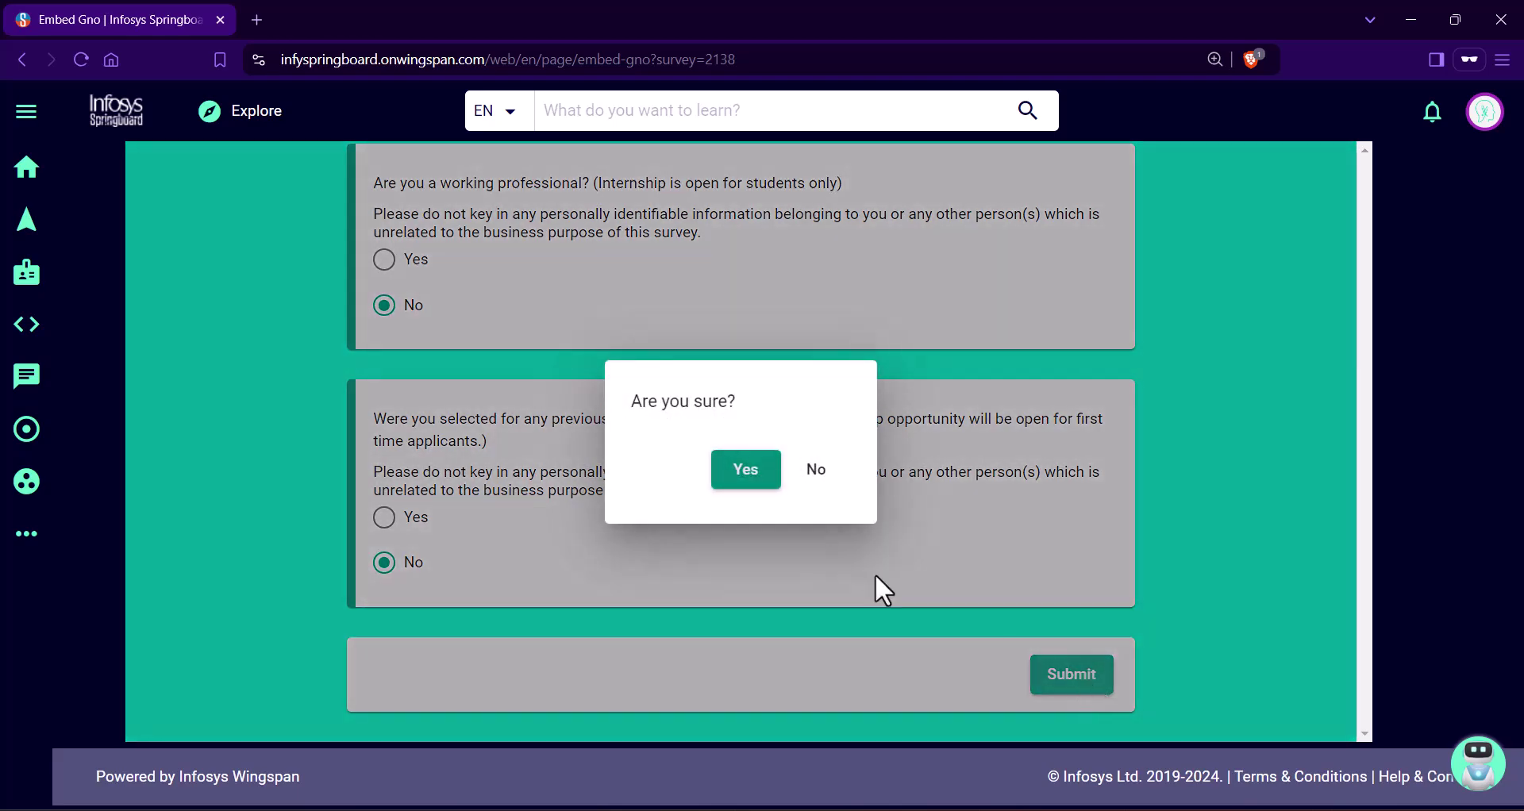
click(754, 476)
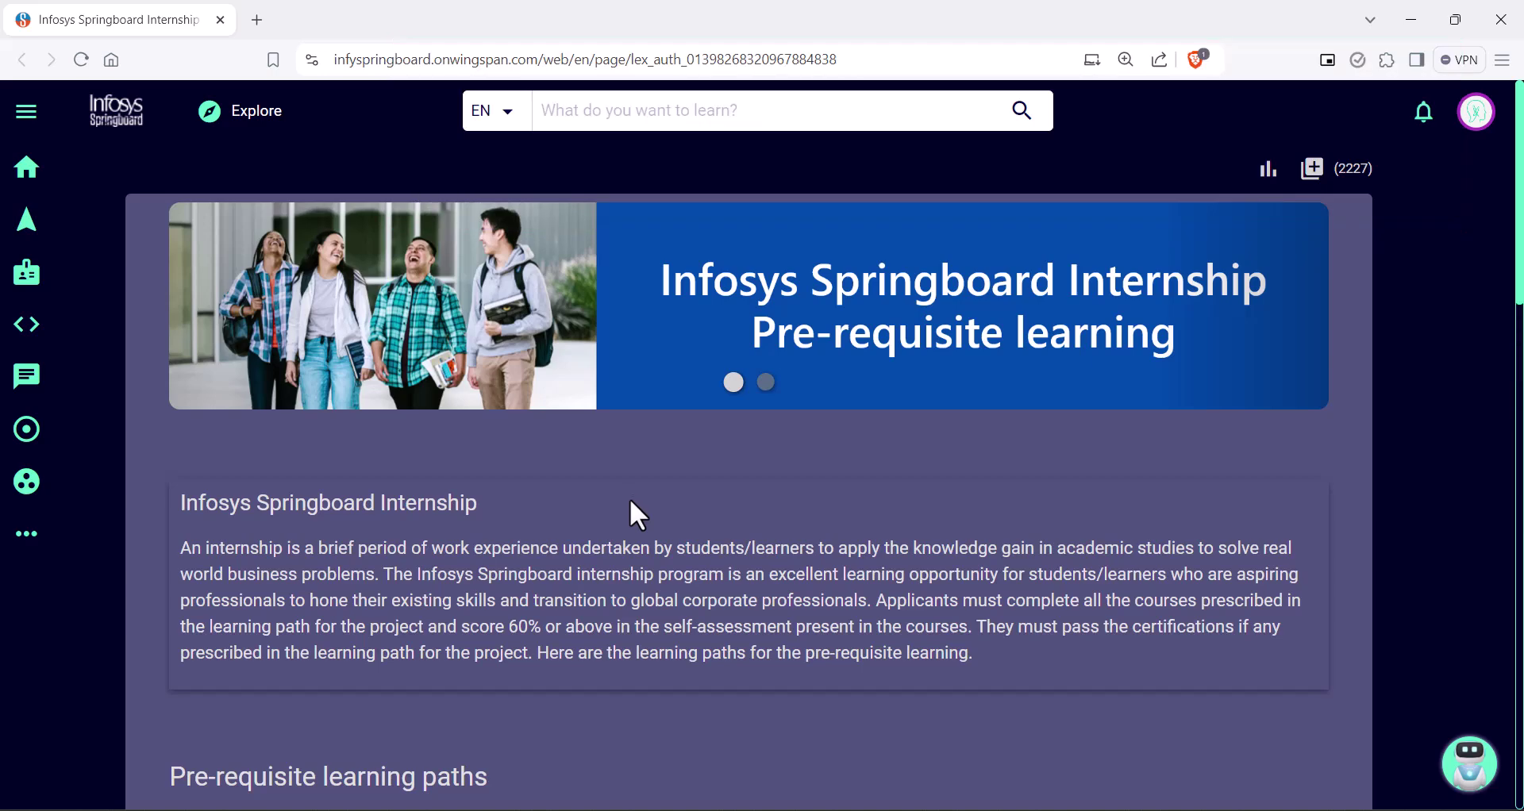
Step: Page through the Artificial Intelligence learning path's course carousel
scroll(634, 500, down, 3)
scroll(632, 487, up, 1)
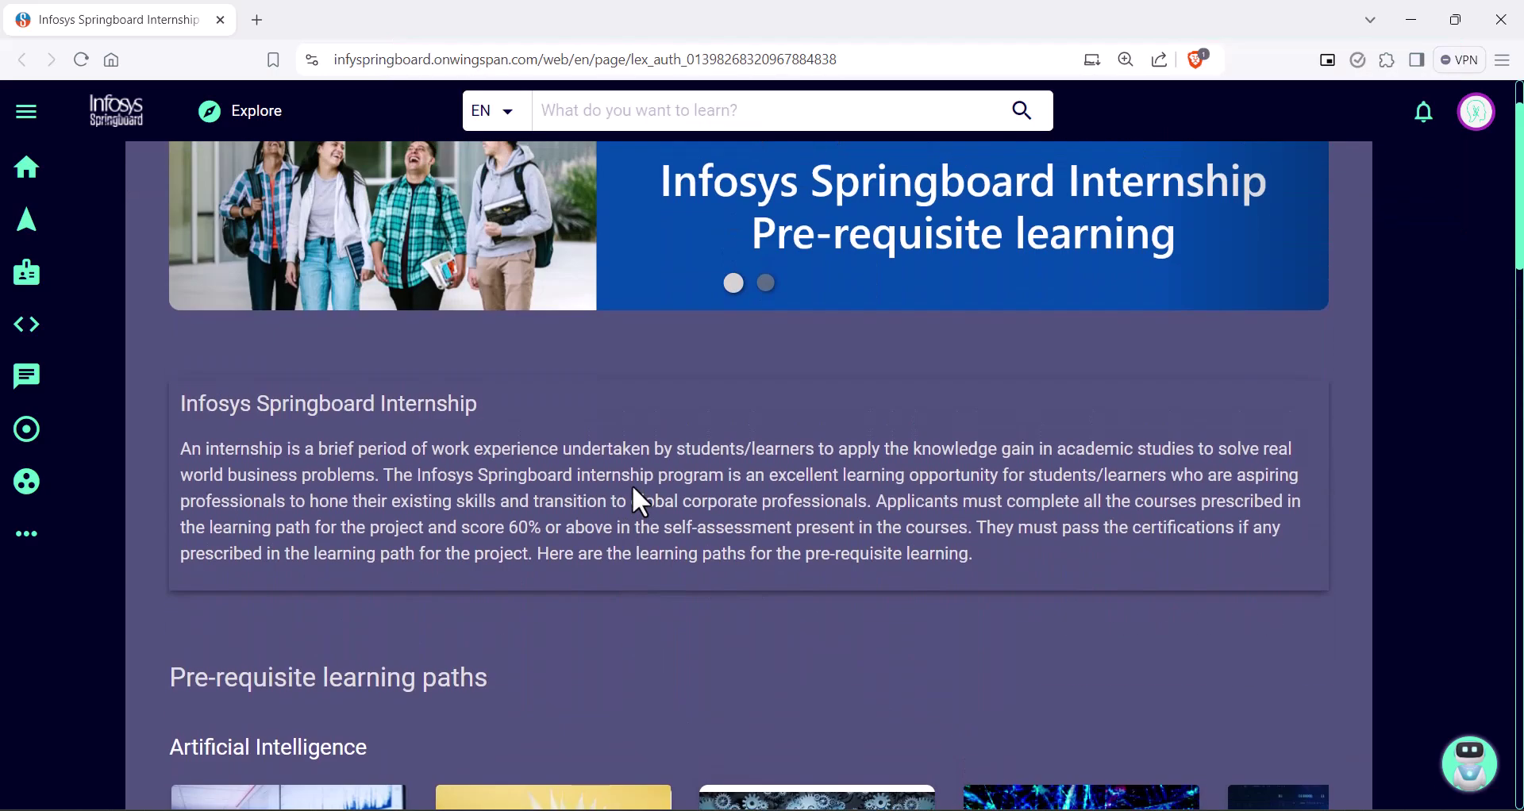
scroll(634, 487, down, 6)
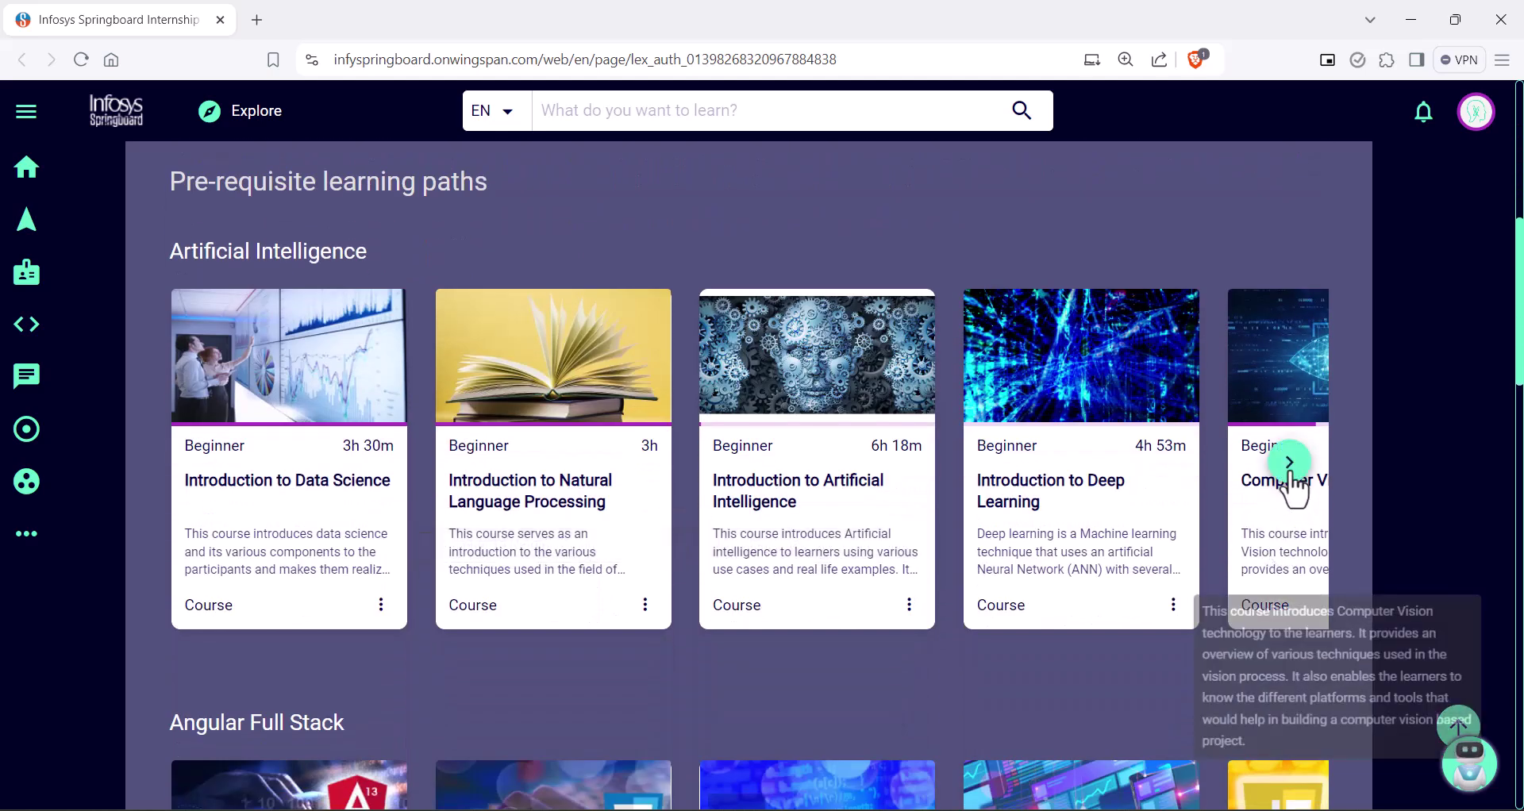
click(1290, 464)
click(1290, 463)
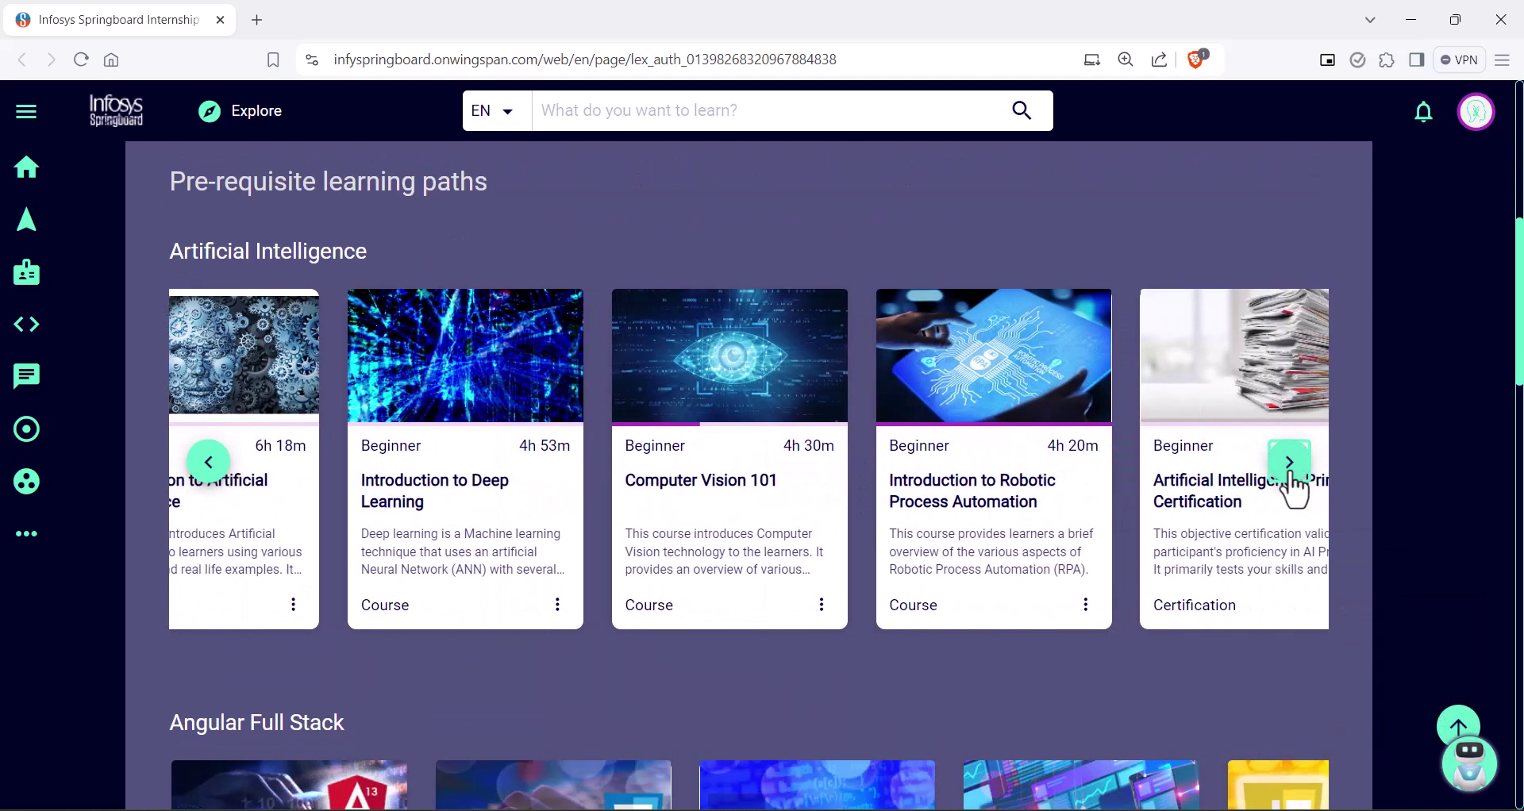
click(1289, 463)
click(1290, 463)
click(1290, 464)
click(1290, 465)
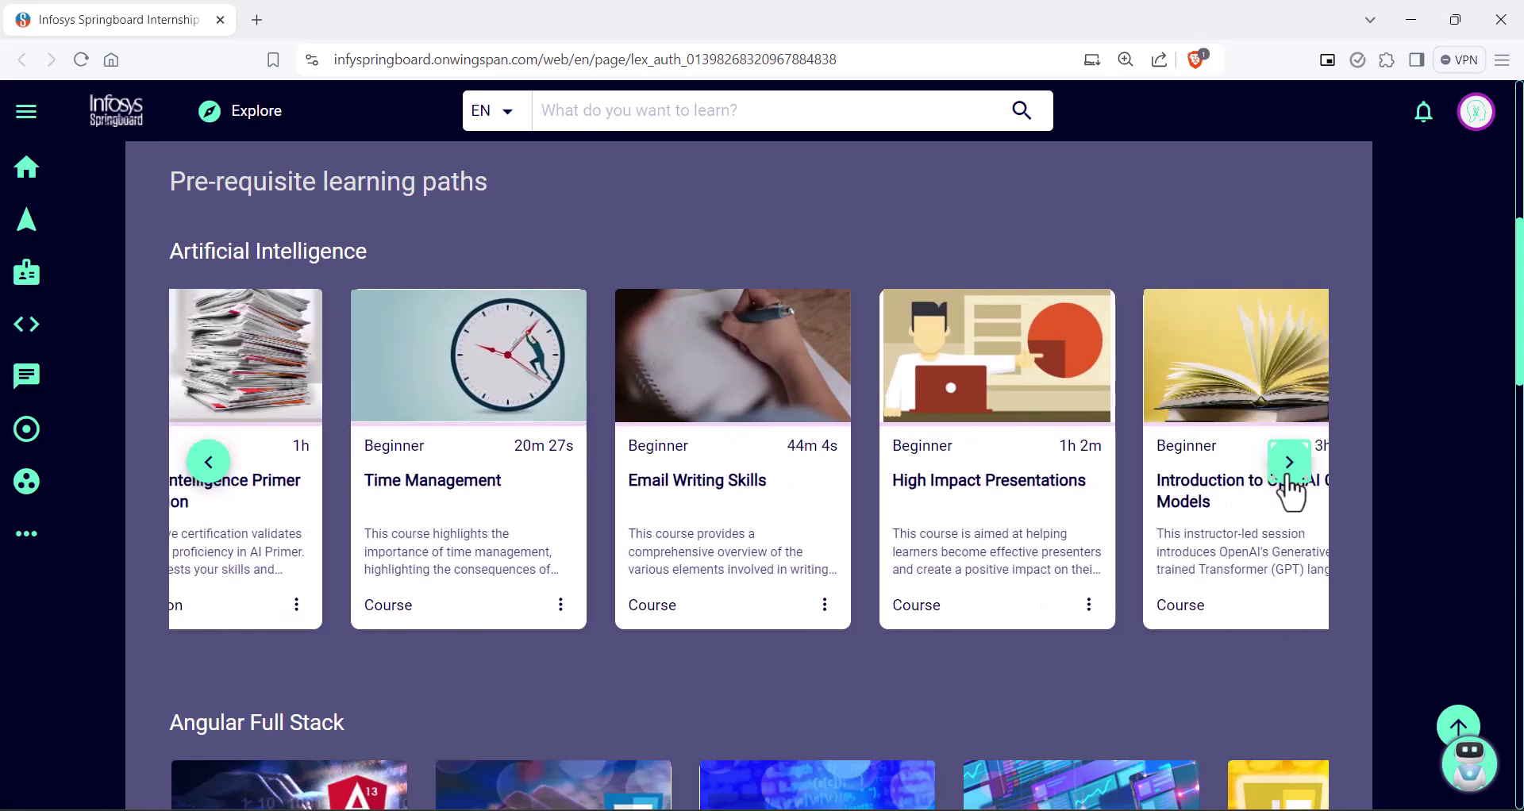
Step: Page through the Angular Full Stack and Python Technology Stack course carousels
scroll(1286, 488, down, 6)
click(1294, 454)
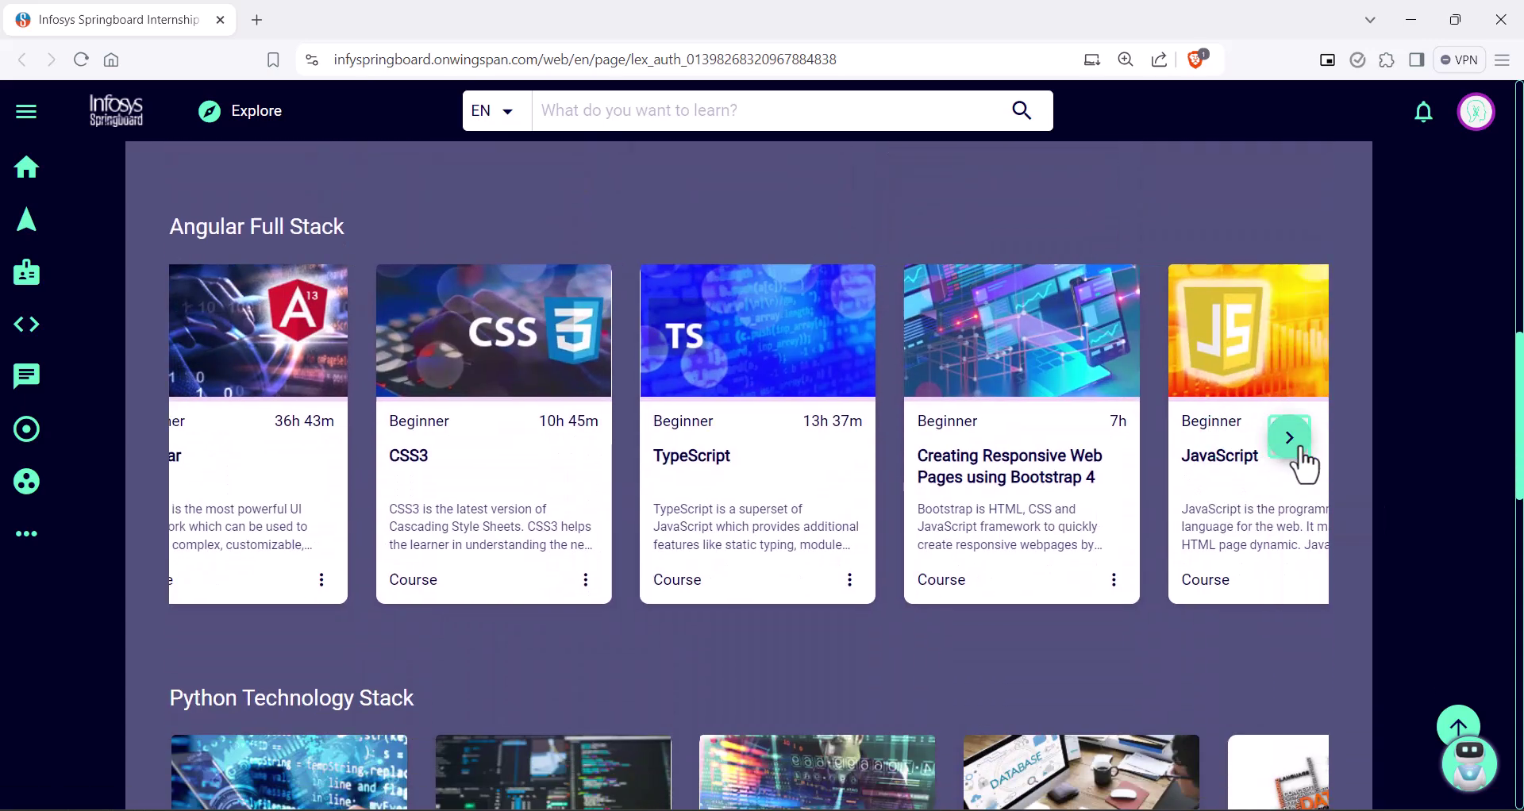
click(1296, 452)
click(1291, 439)
scroll(1302, 468, down, 4)
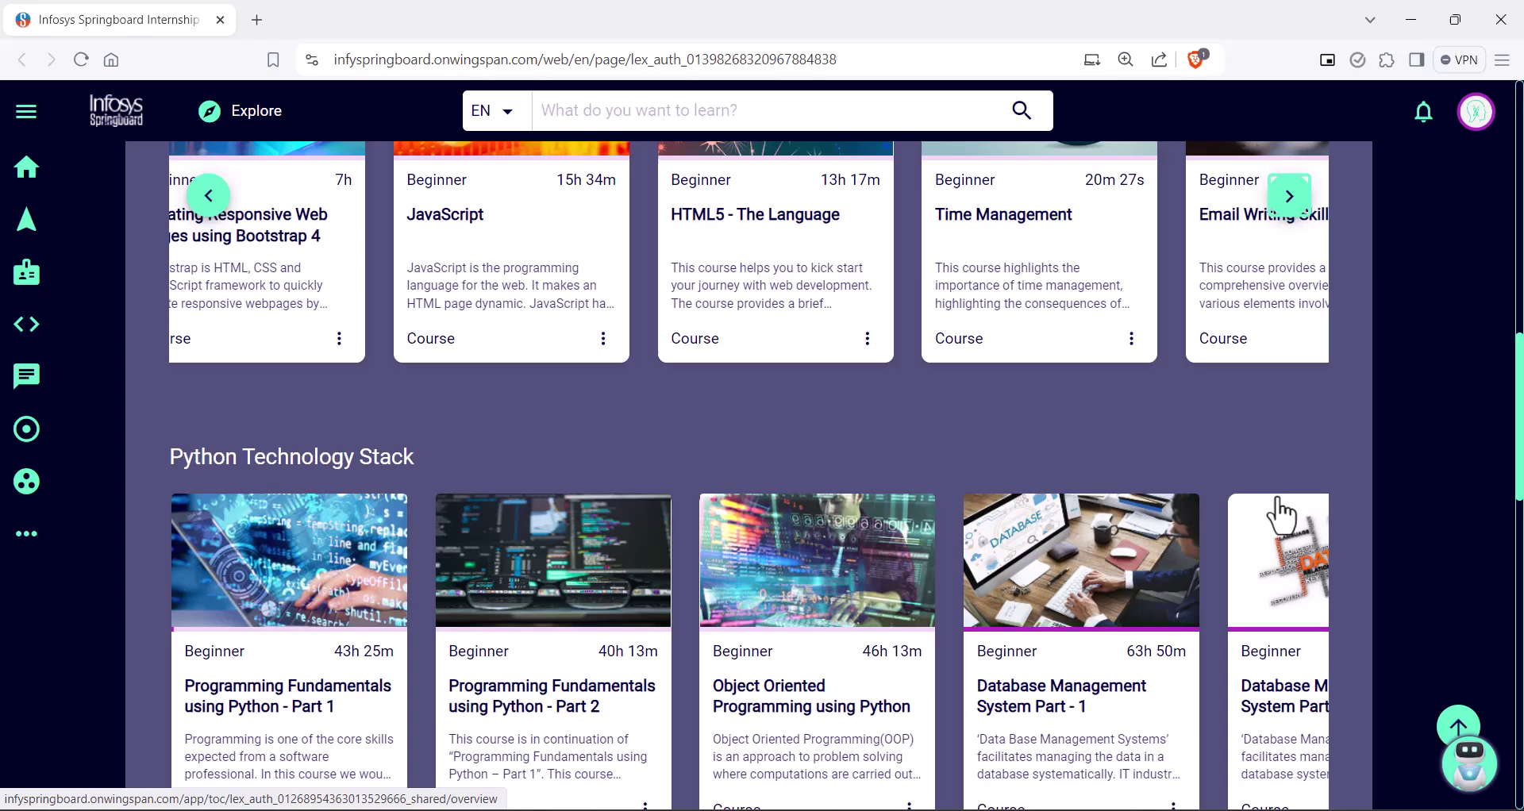
click(1289, 611)
click(1287, 611)
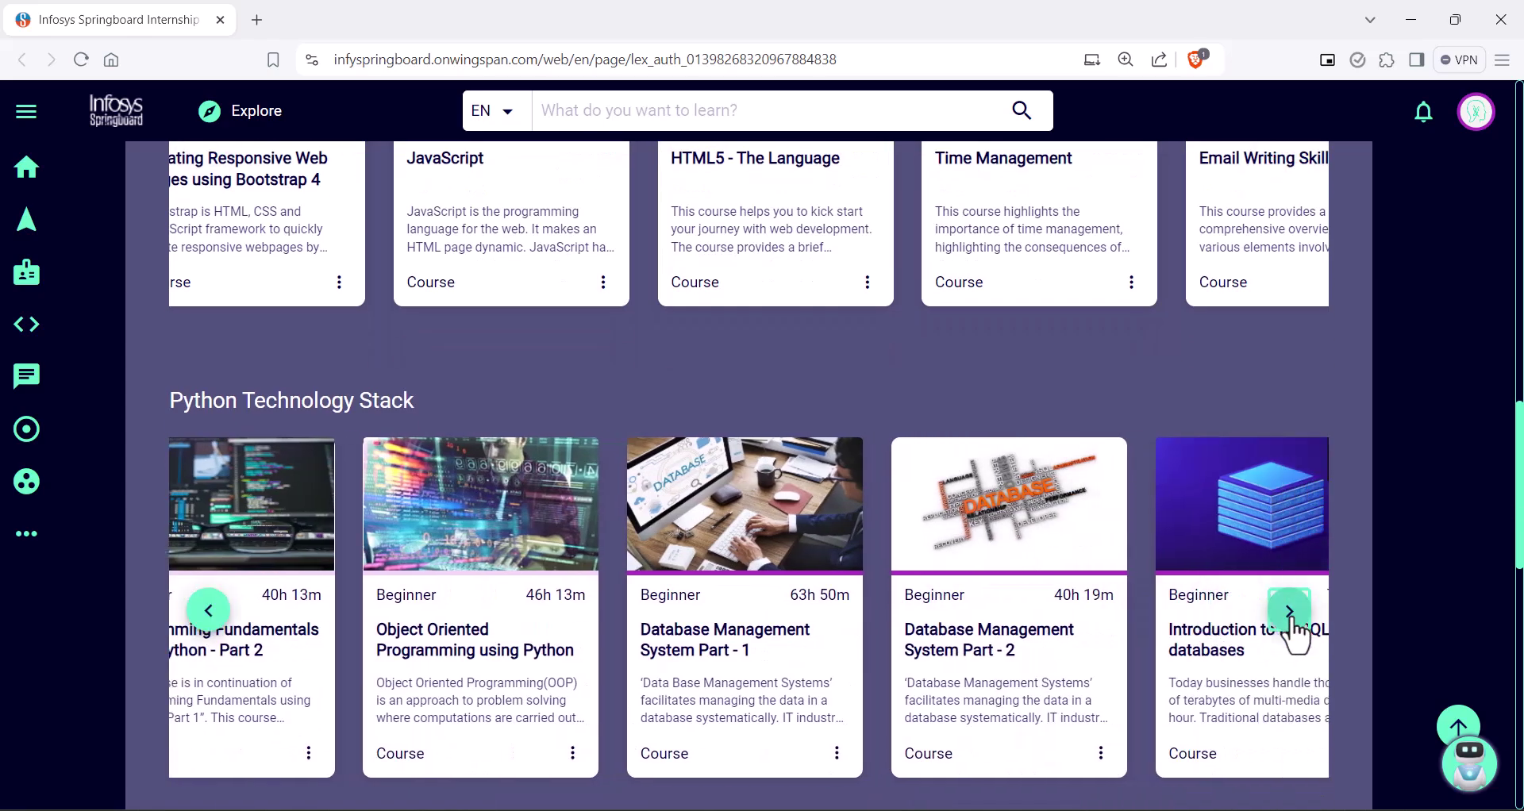
scroll(1292, 632, down, 6)
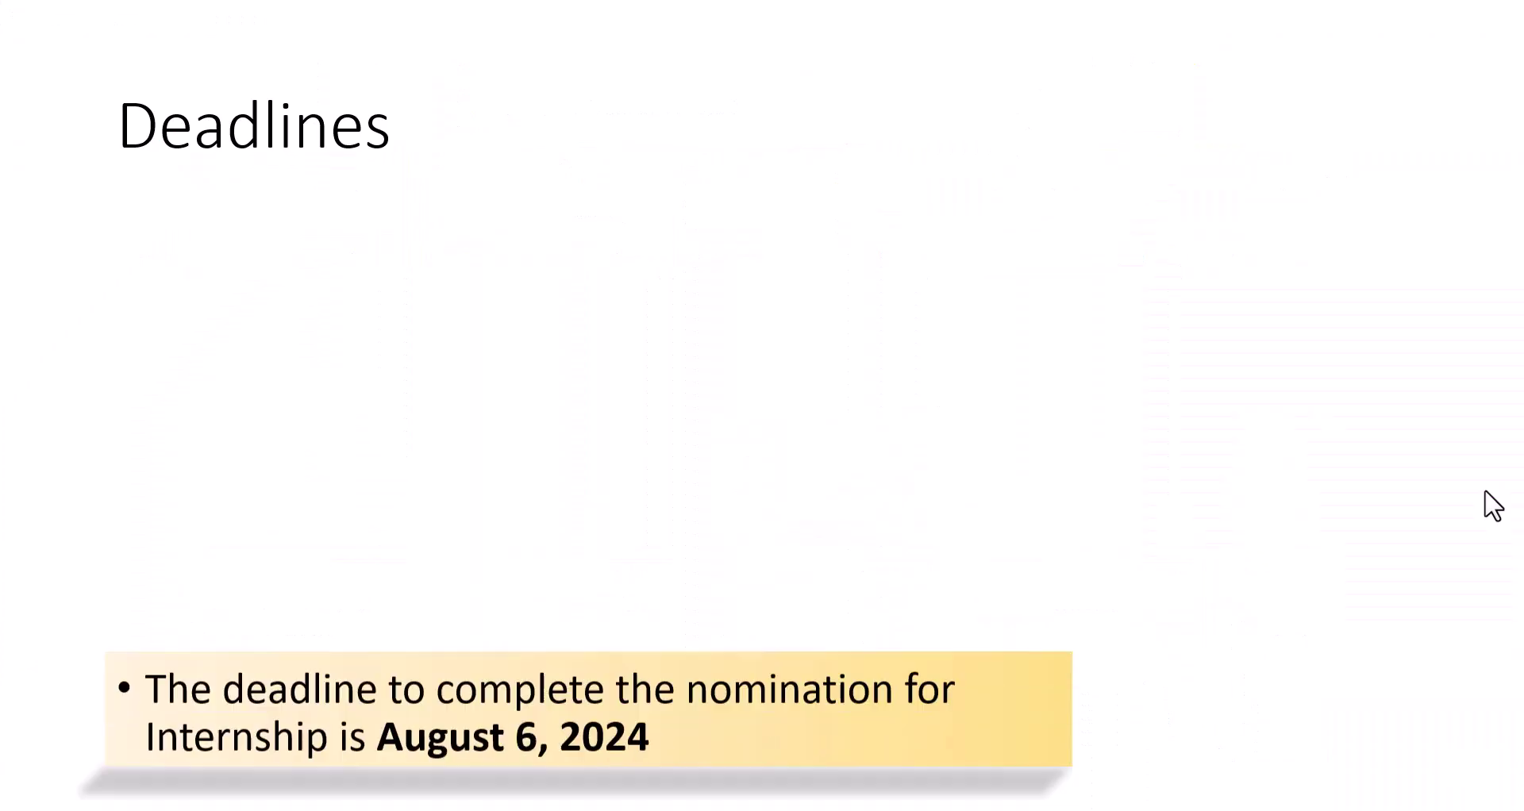